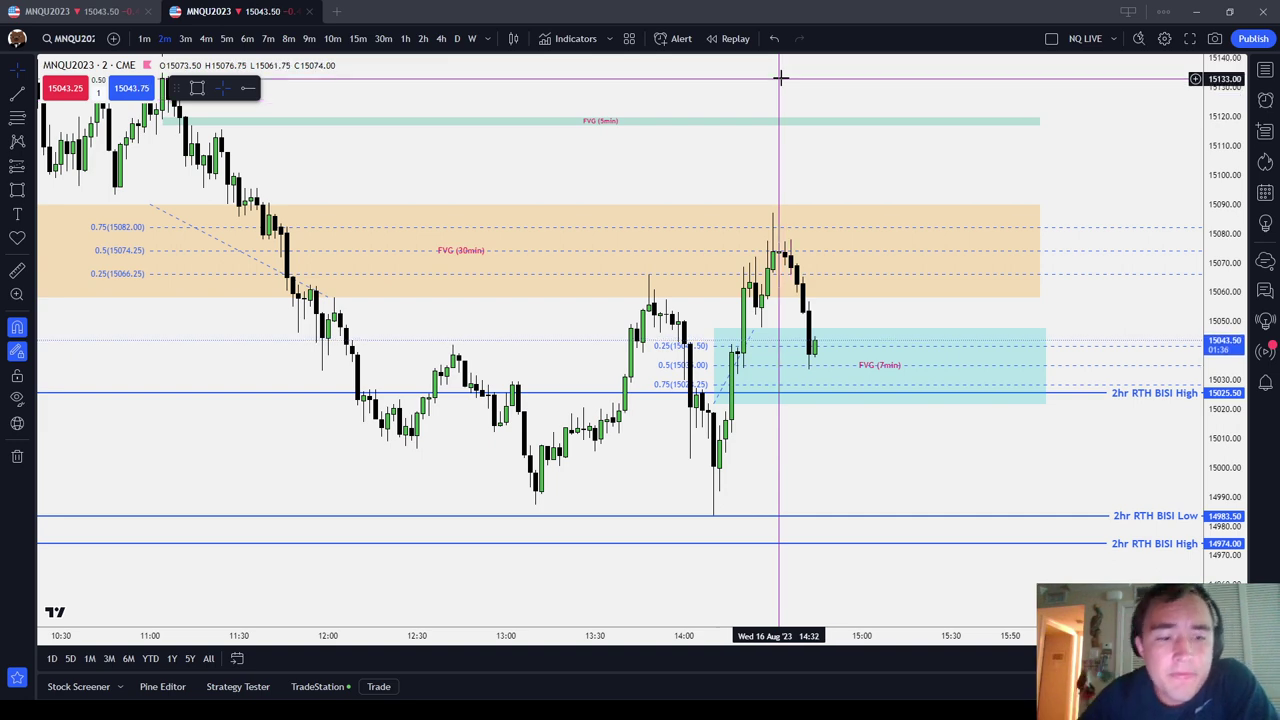
# Delete the Fibonacci retracements drawn over the FVG (30min) and FVG (7min) zones.
pyautogui.scroll(-3, 820, 129)
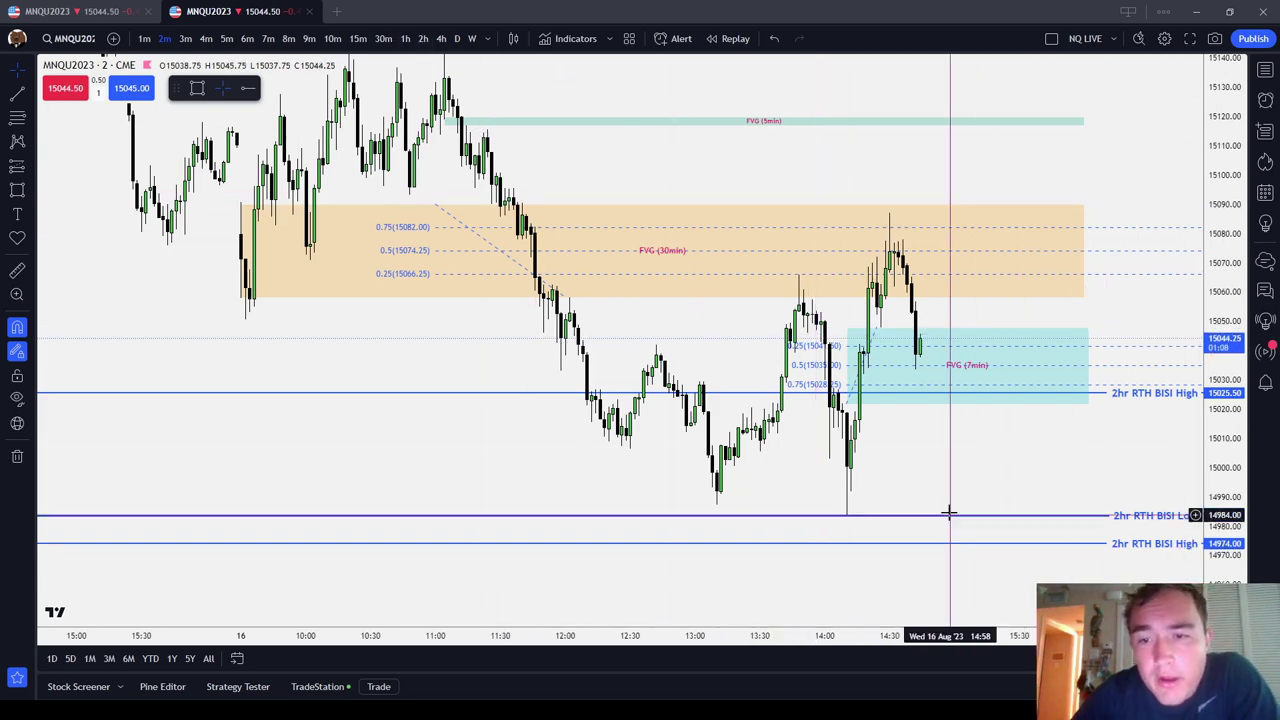
pyautogui.scroll(3, 949, 512)
pyautogui.moveTo(991, 497); pyautogui.dragTo(945, 511)
pyautogui.click(129, 242)
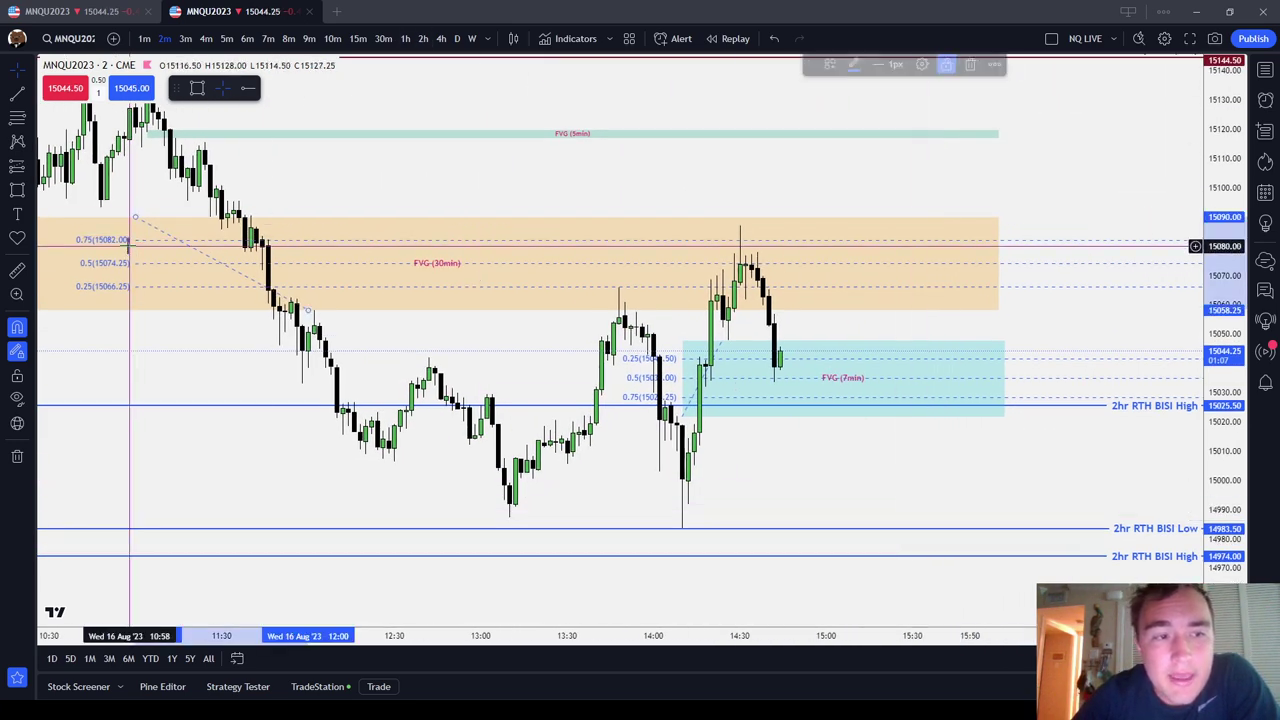
pyautogui.click(973, 64)
pyautogui.click(663, 357)
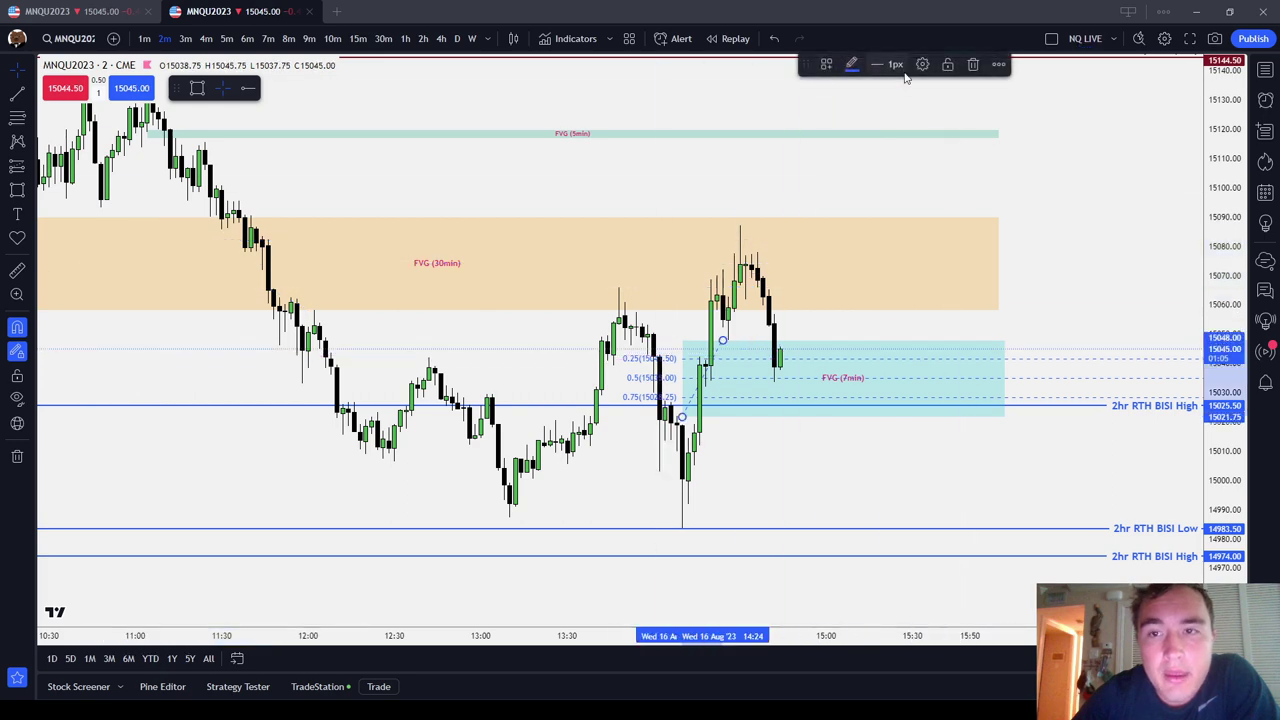
pyautogui.click(973, 64)
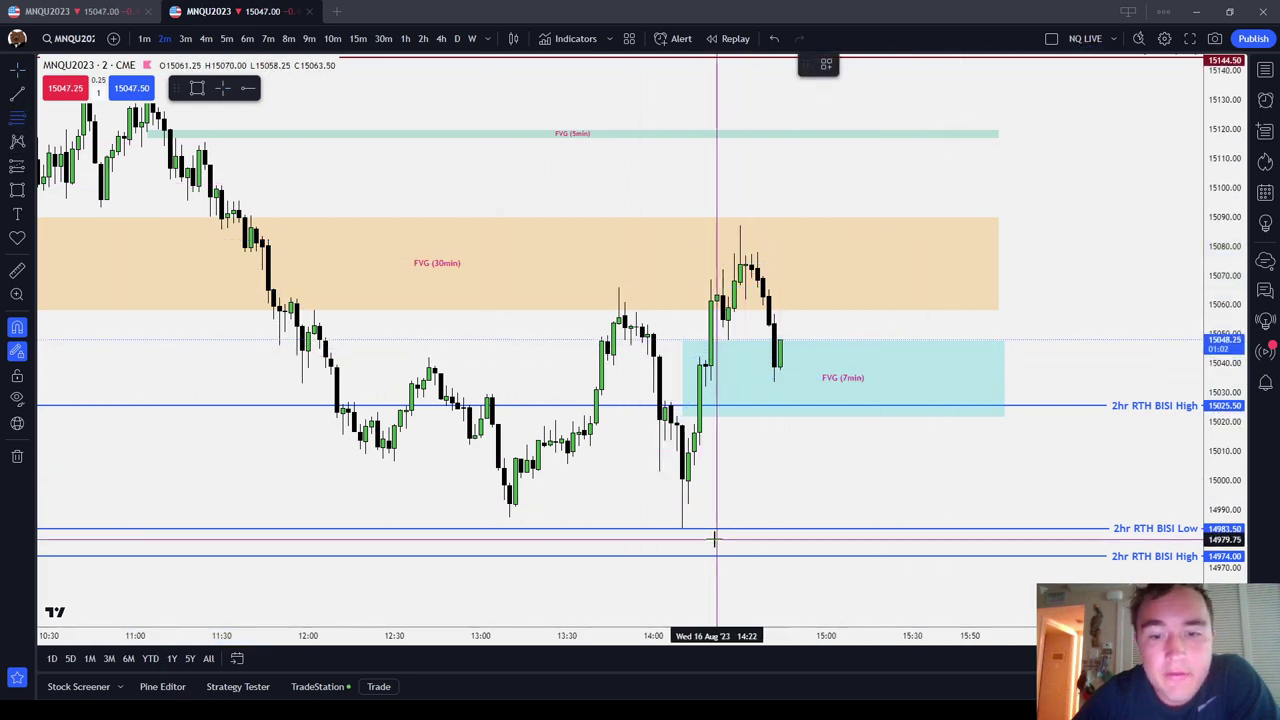
# Draw a Fibonacci retracement on the 2-minute chart from the swing low at 14983.75 to the swing high at 15087.00.
pyautogui.click(683, 528)
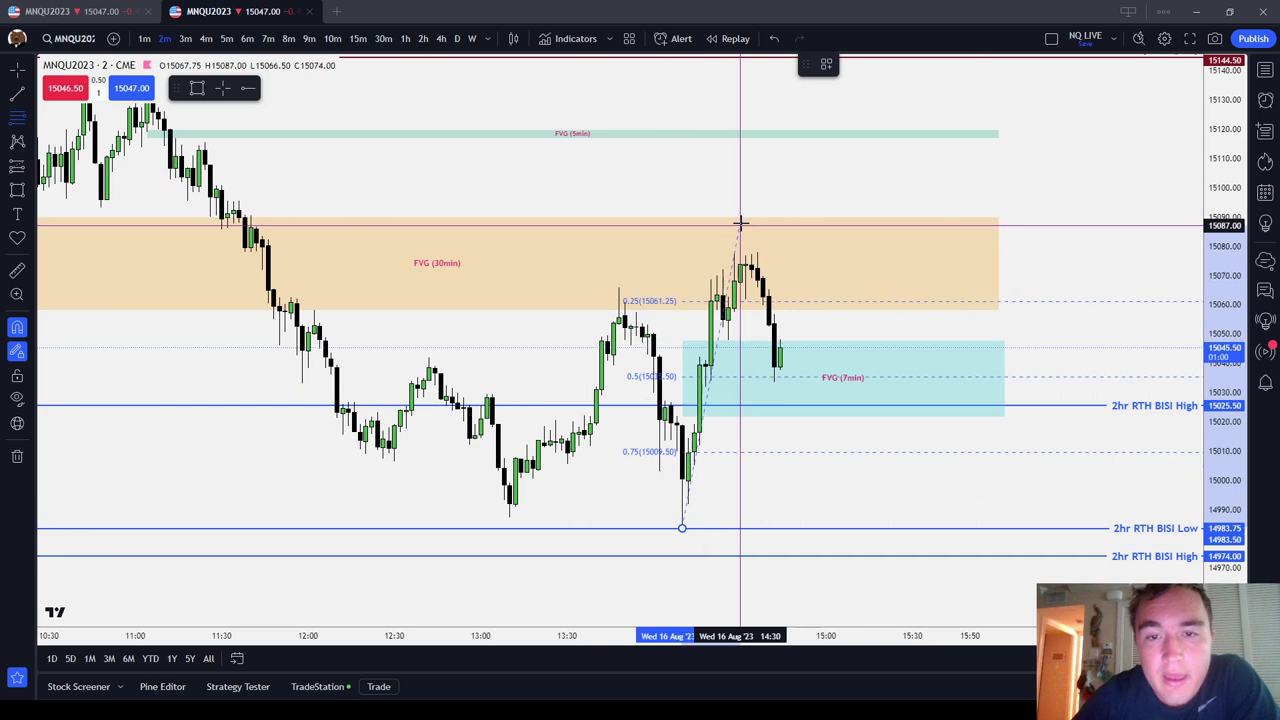
pyautogui.click(740, 226)
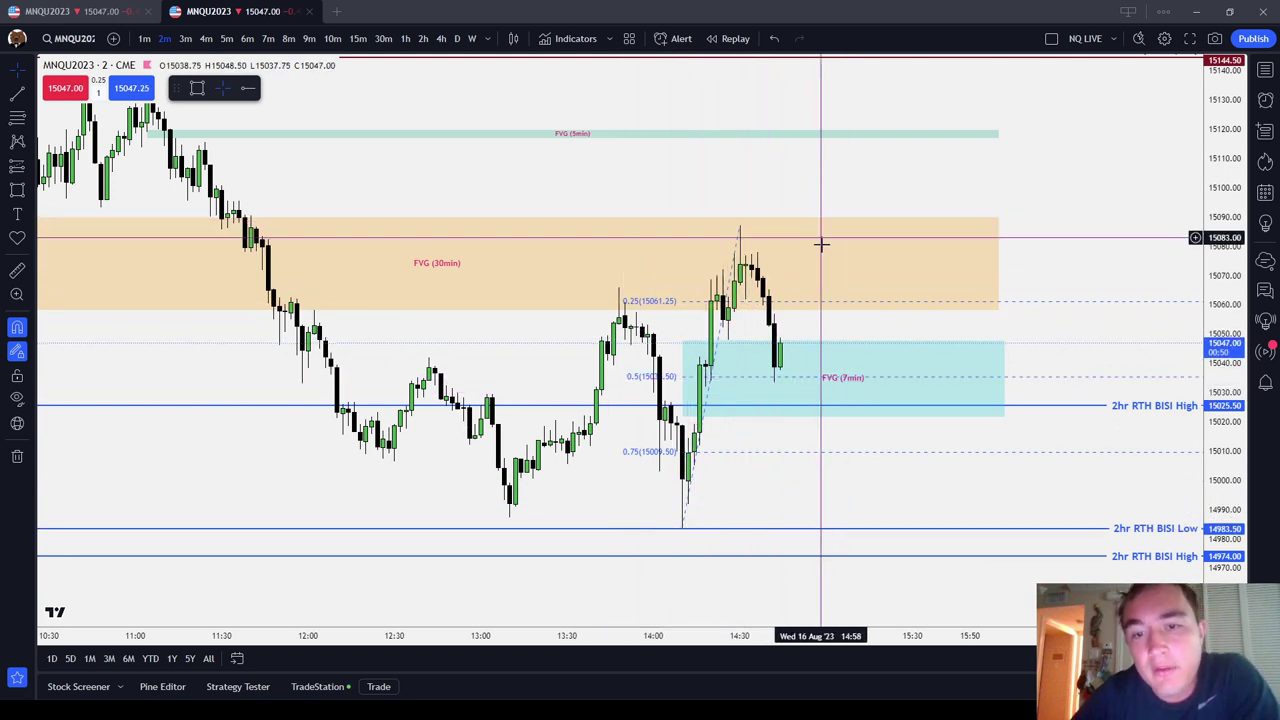
pyautogui.scroll(-2, 808, 248)
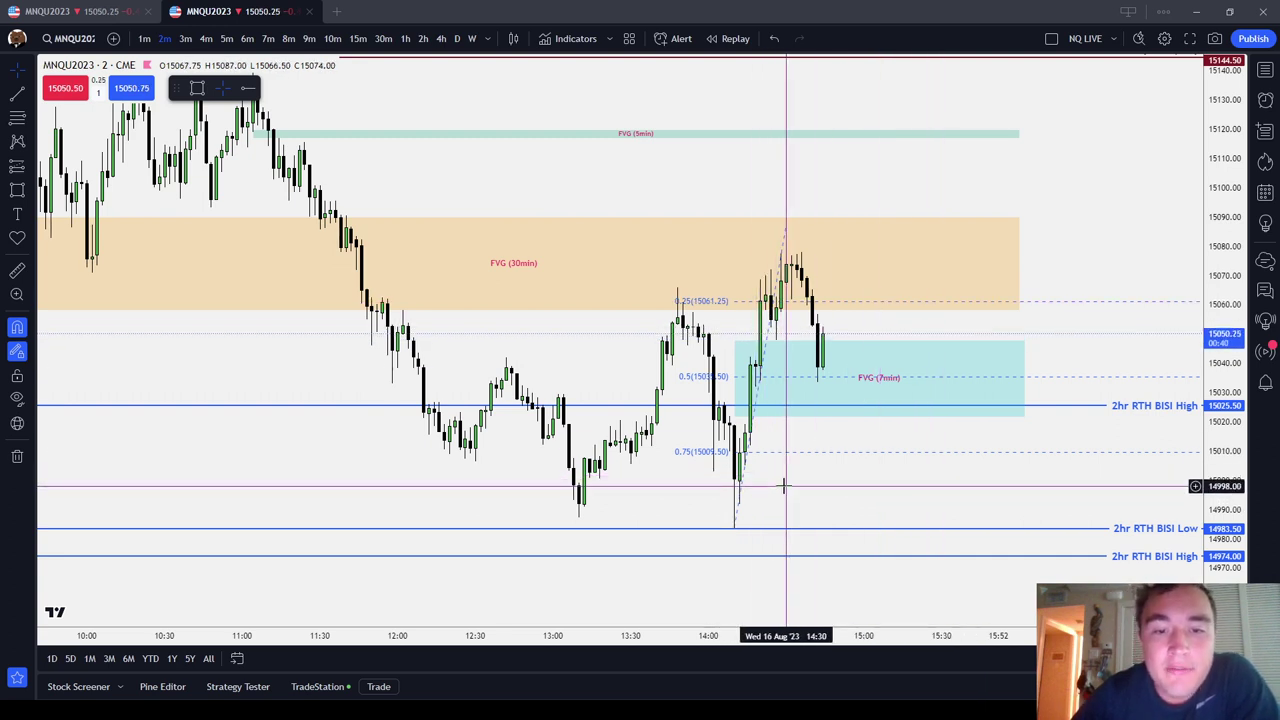
pyautogui.scroll(-2, 768, 460)
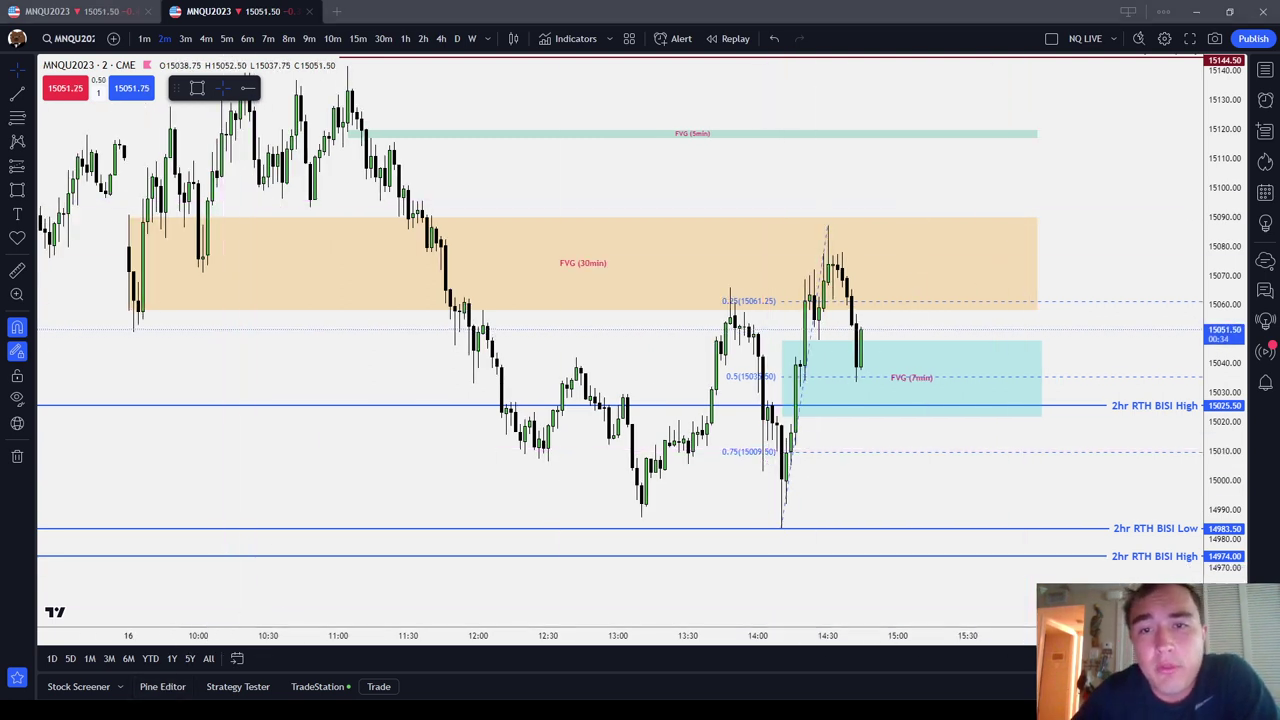
pyautogui.scroll(-3, 793, 96)
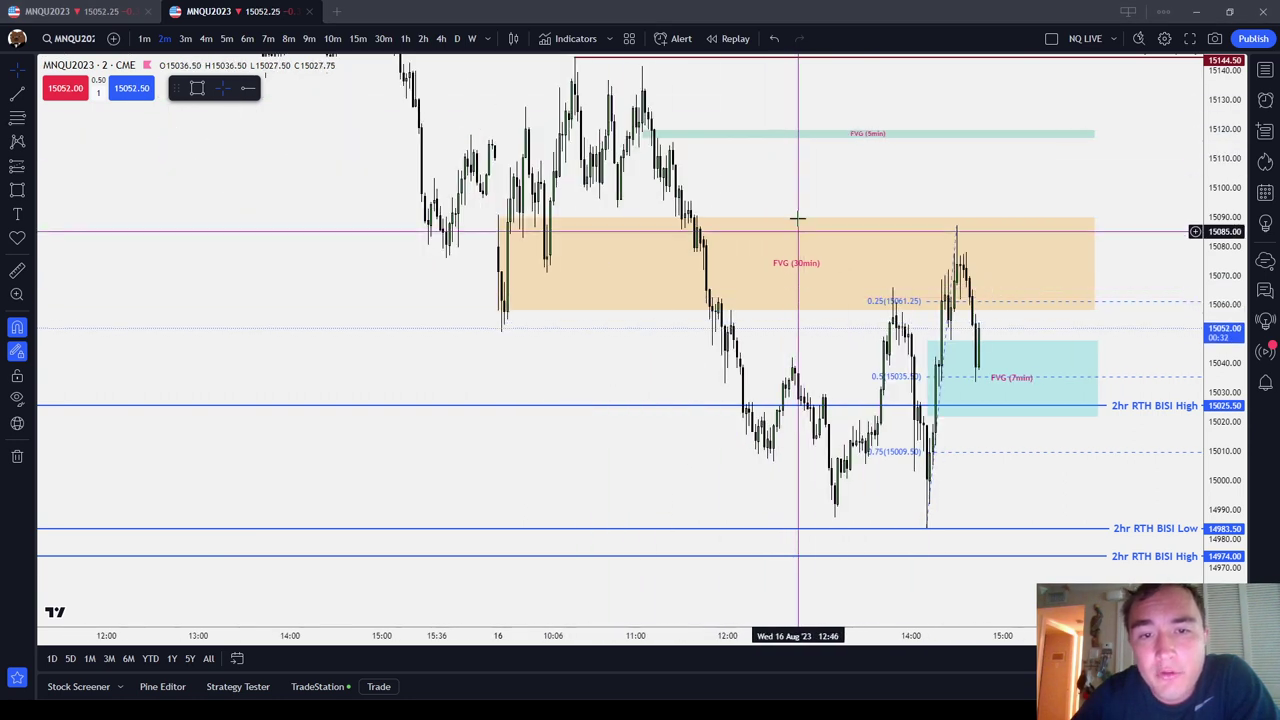
pyautogui.scroll(2, 1005, 325)
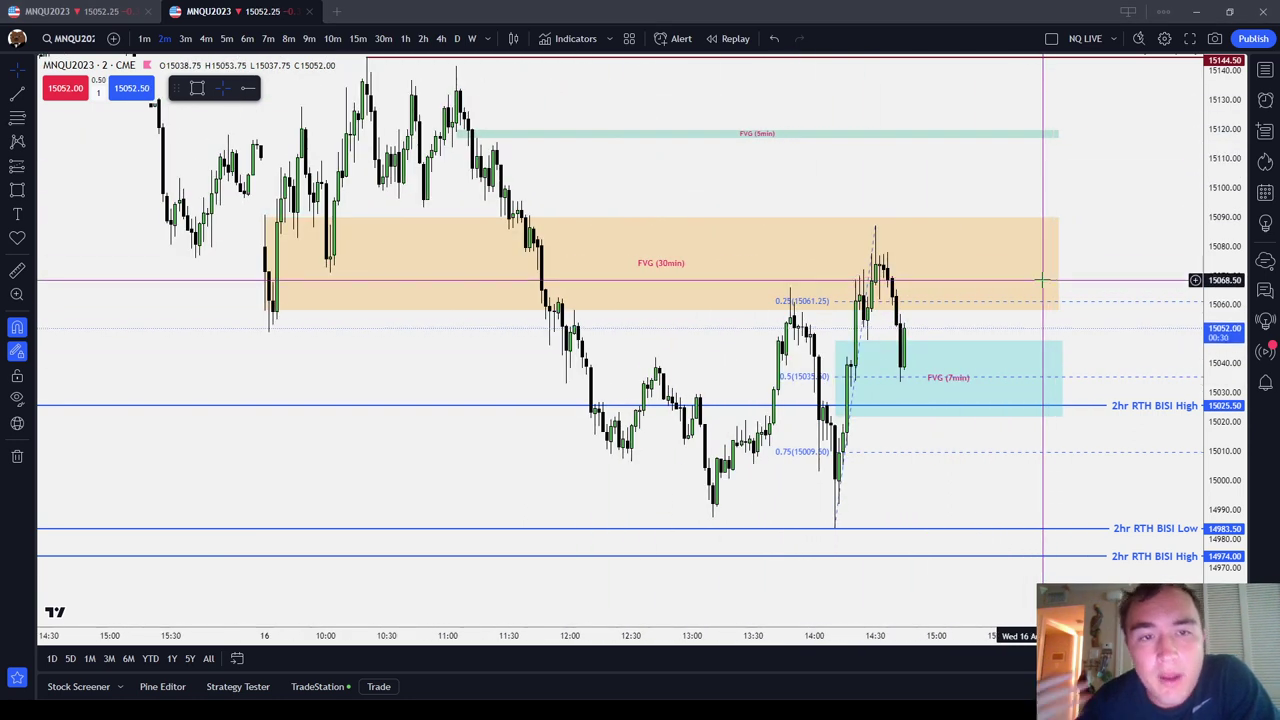
# Delete the retracement spanning the 14983.75 low and the 15087.00 high.
pyautogui.click(868, 260)
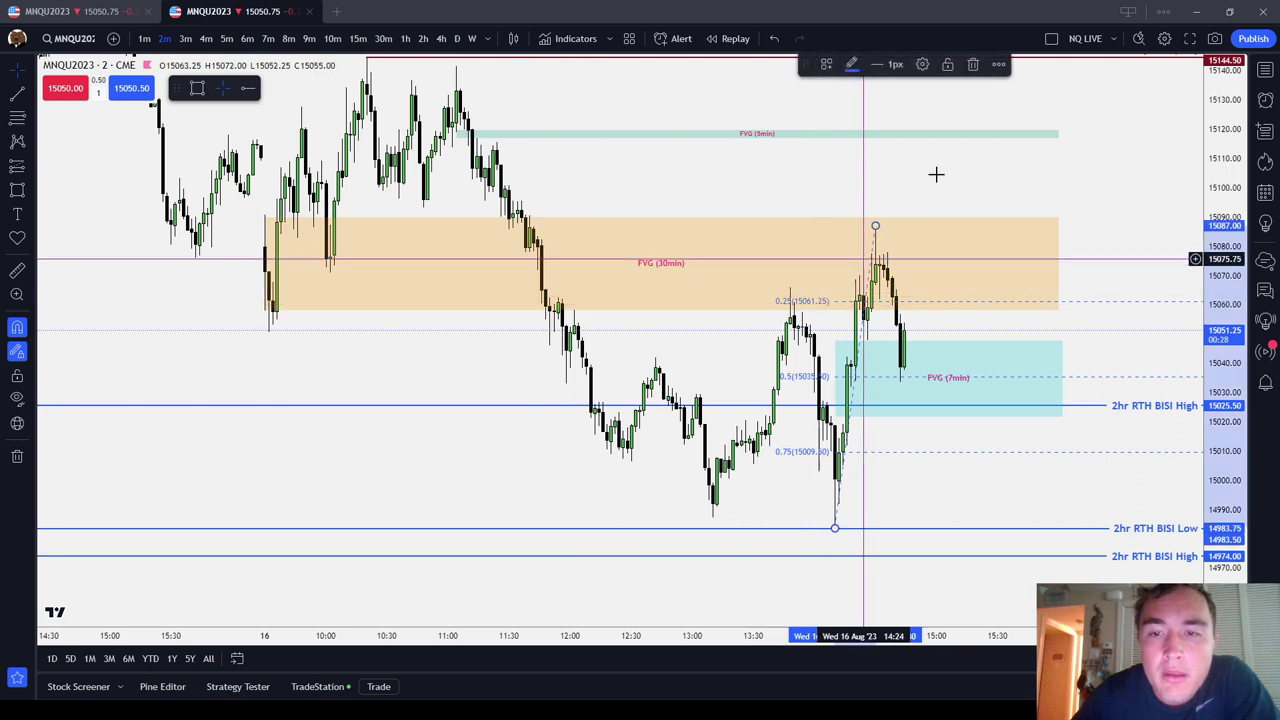
pyautogui.click(973, 64)
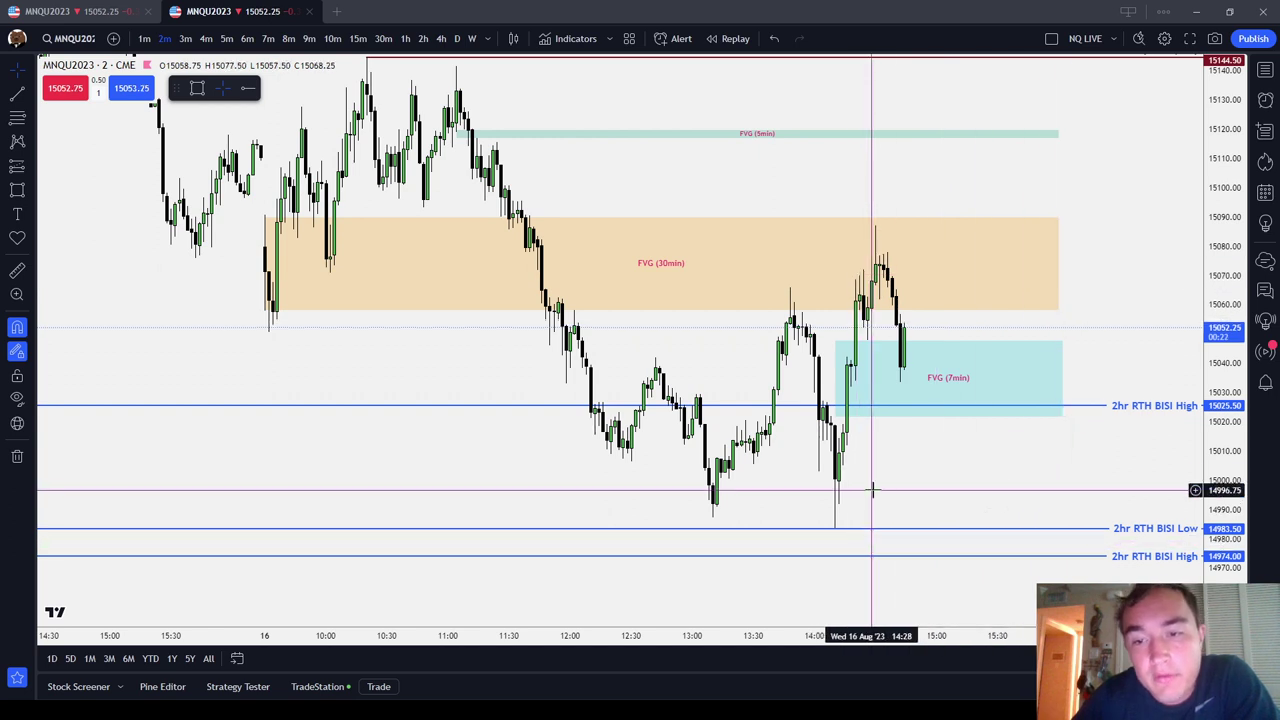
# Switch the chart to 30 minutes and draw a Fibonacci retracement across the FVG (30min) zone from 15090.00 to 15058.25.
pyautogui.scroll(3, 885, 484)
pyautogui.scroll(-2, 800, 400)
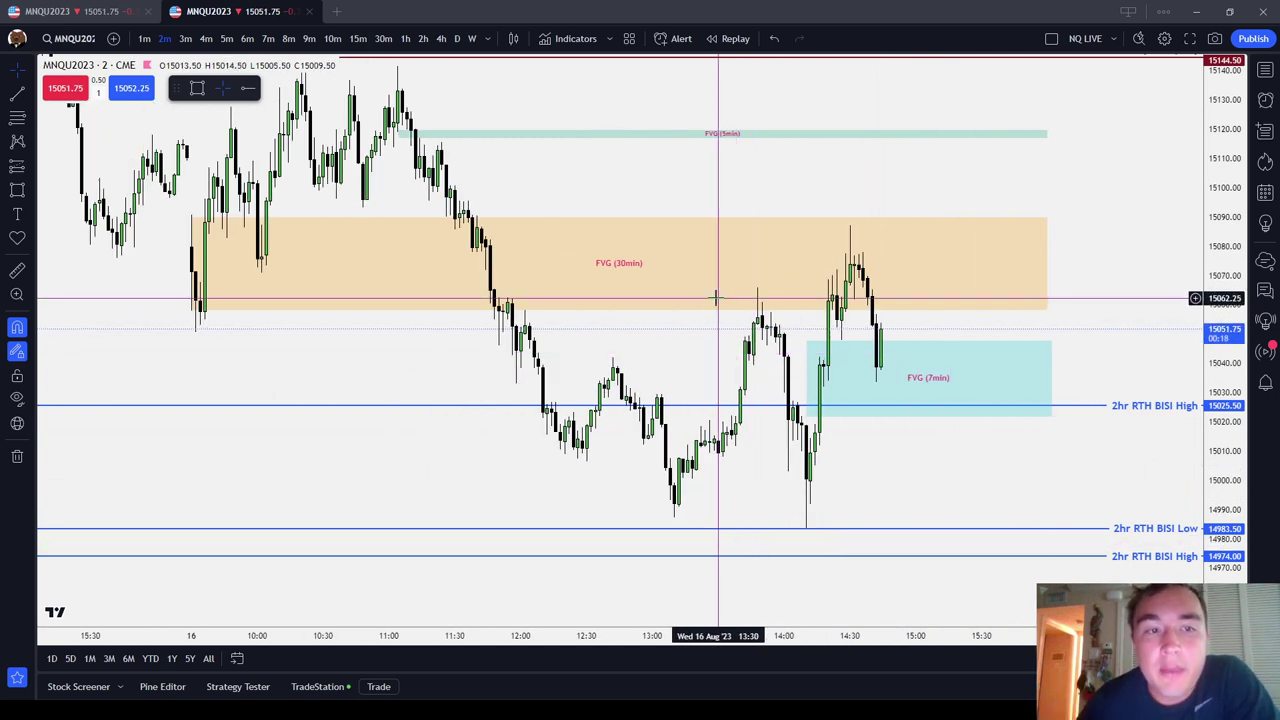
pyautogui.click(383, 39)
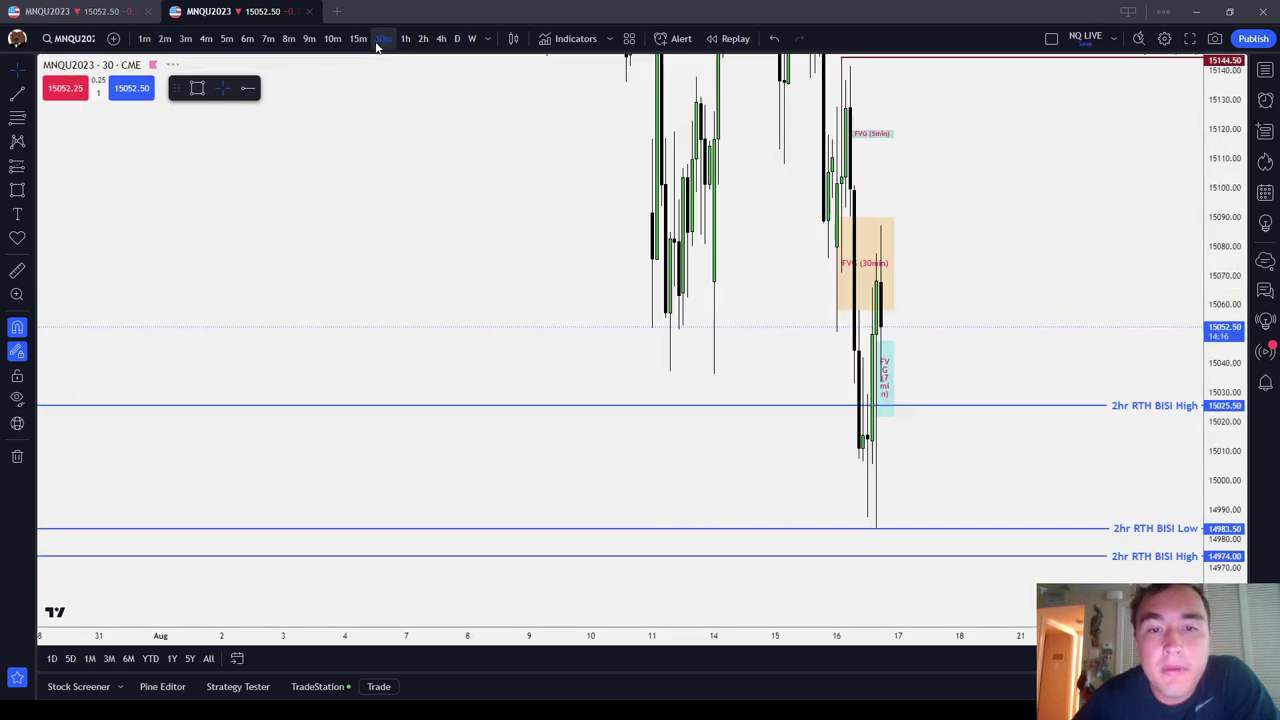
pyautogui.scroll(6, 1051, 166)
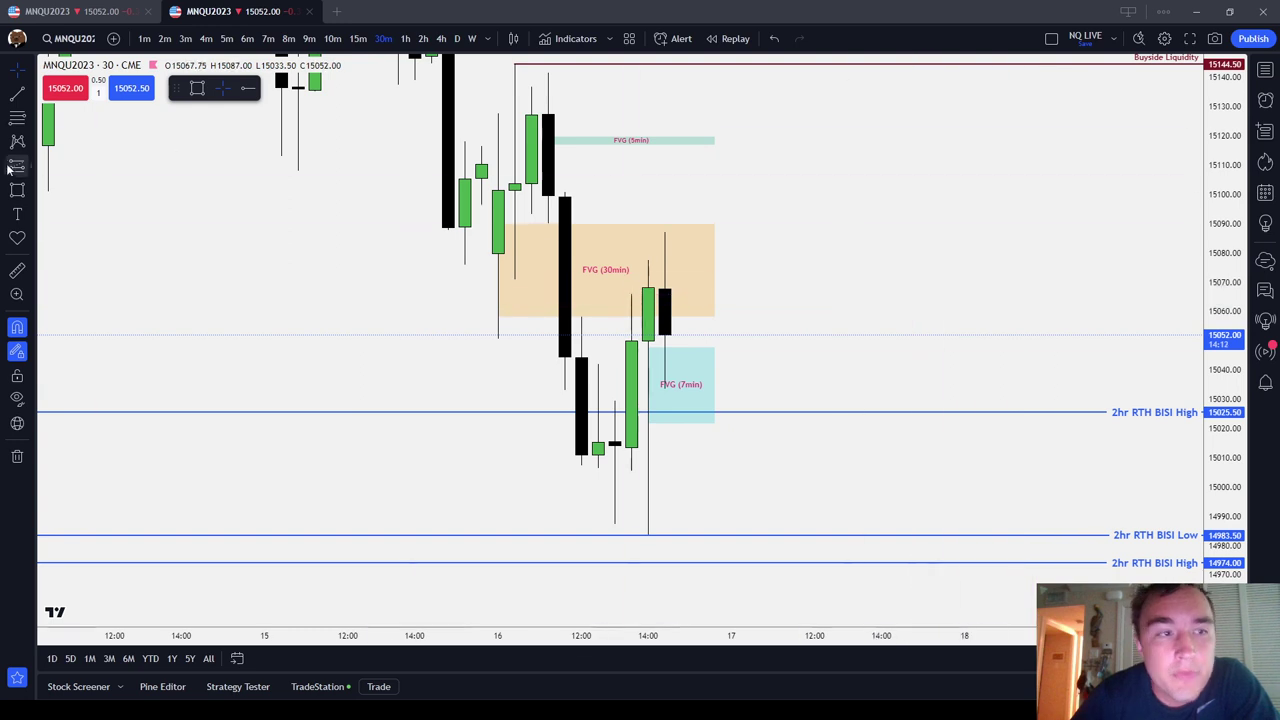
pyautogui.click(17, 117)
pyautogui.click(548, 222)
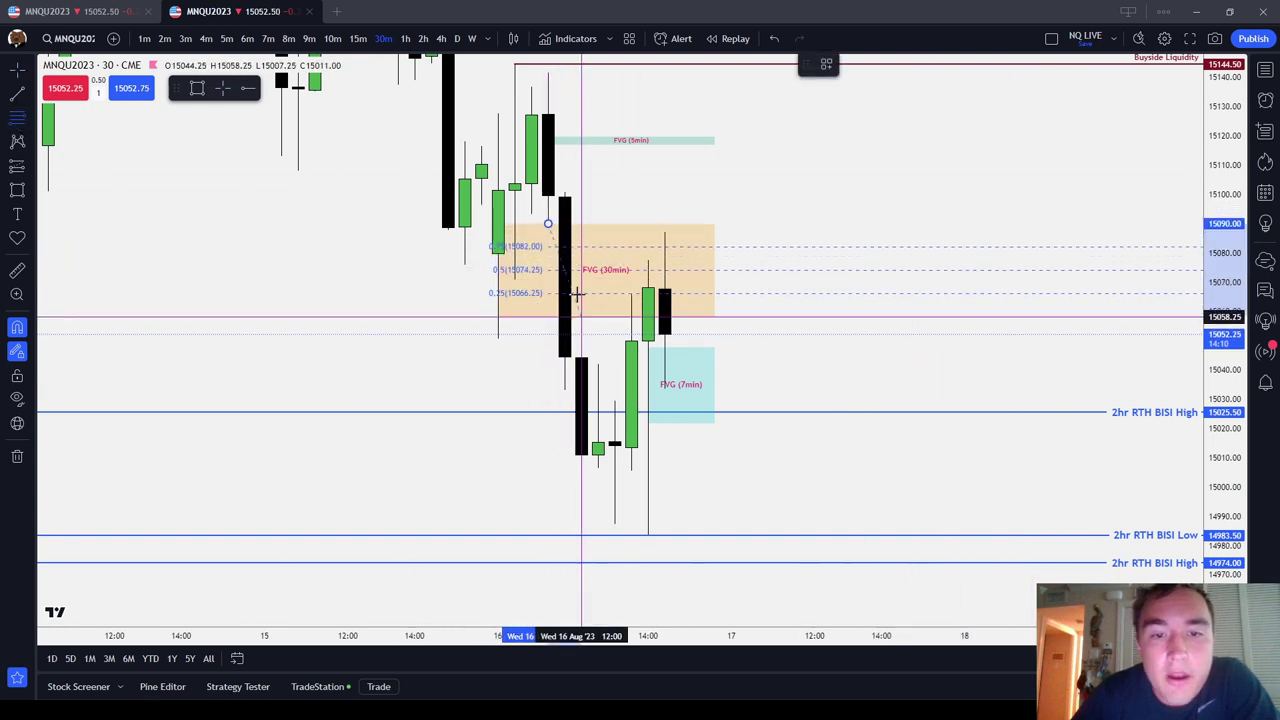
pyautogui.click(581, 317)
pyautogui.press('Escape')
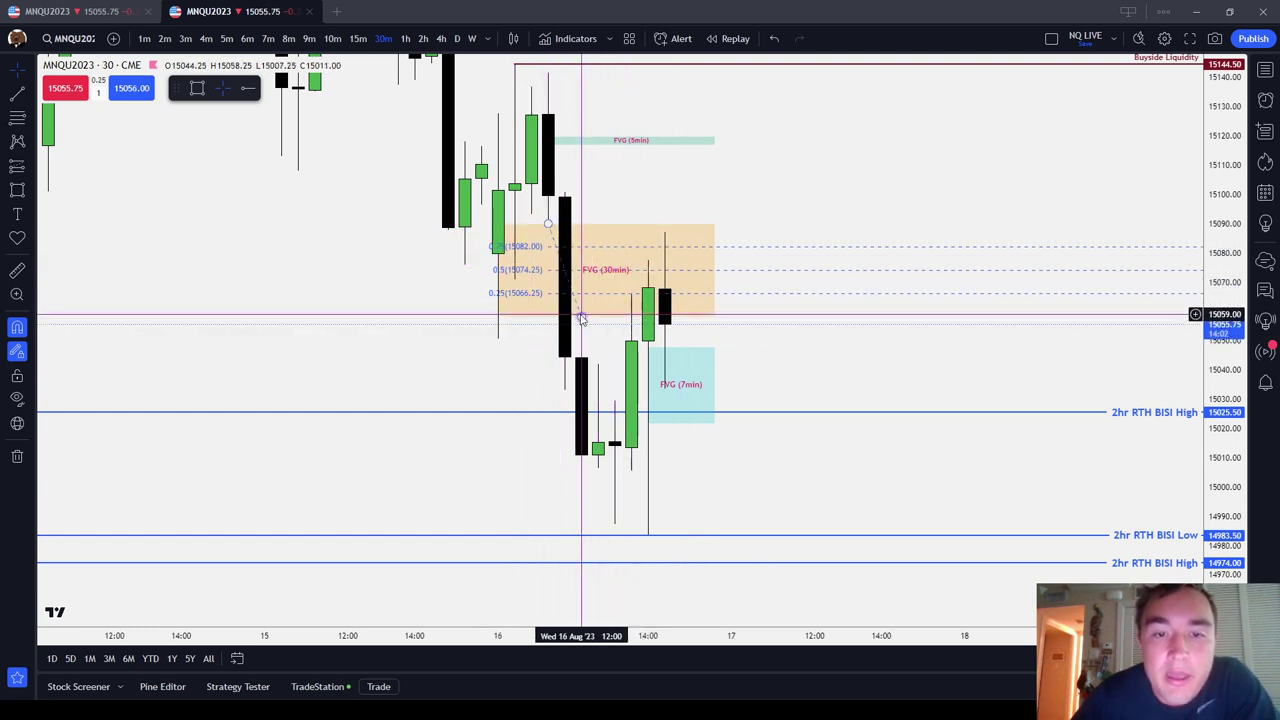
# Delete the retracement on the FVG (30min) zone and compress the price scale to show a wider range of the chart.
pyautogui.click(670, 246)
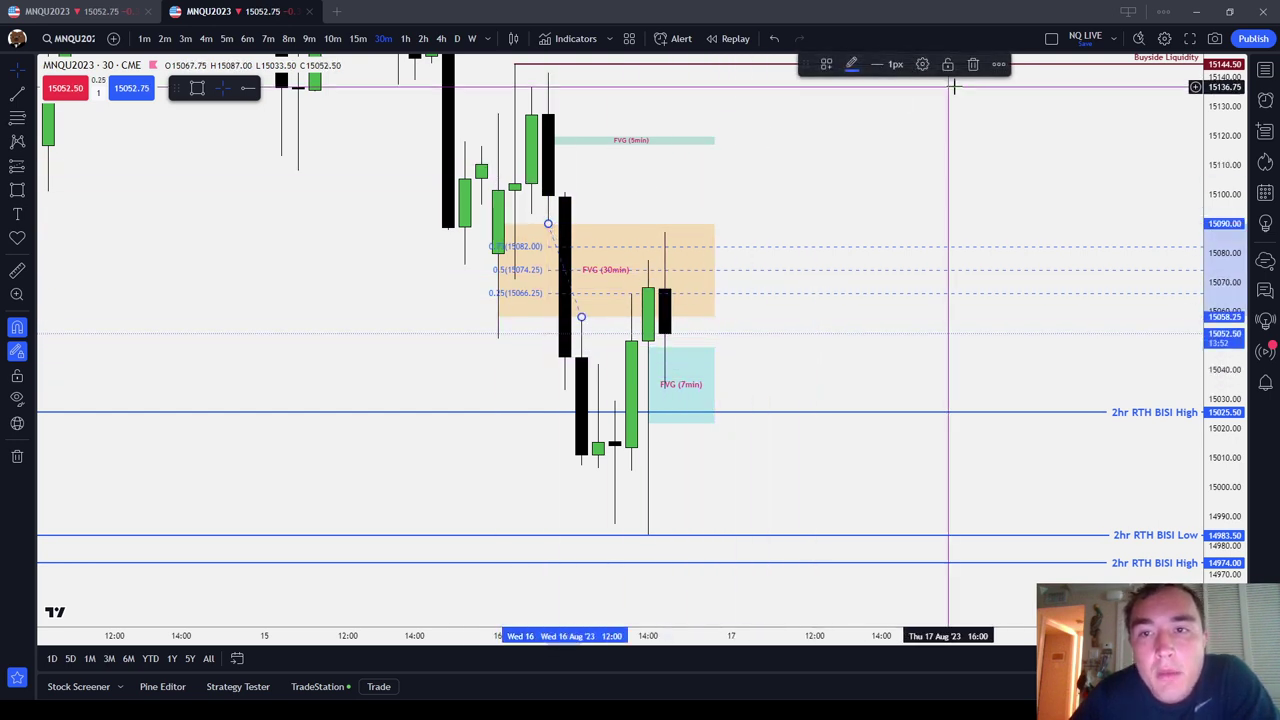
pyautogui.scroll(-5, 917, 126)
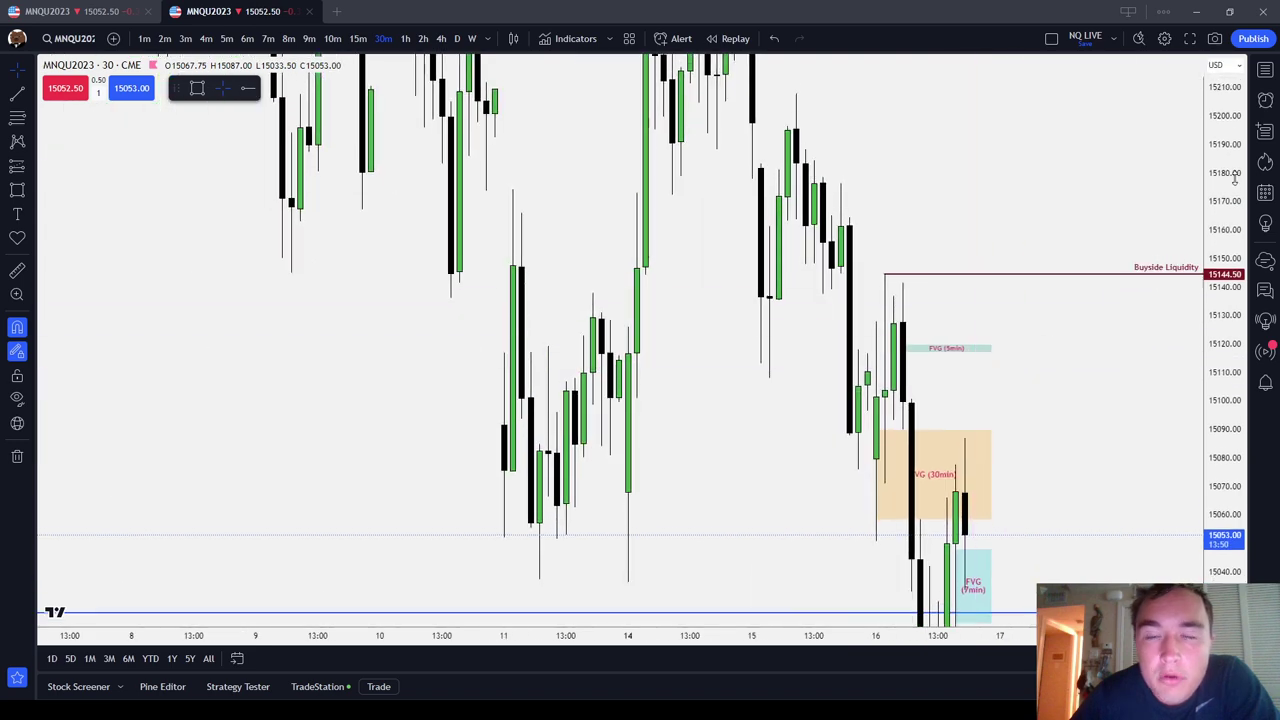
pyautogui.moveTo(1235, 178); pyautogui.dragTo(1232, 490)
pyautogui.scroll(2, 1003, 420)
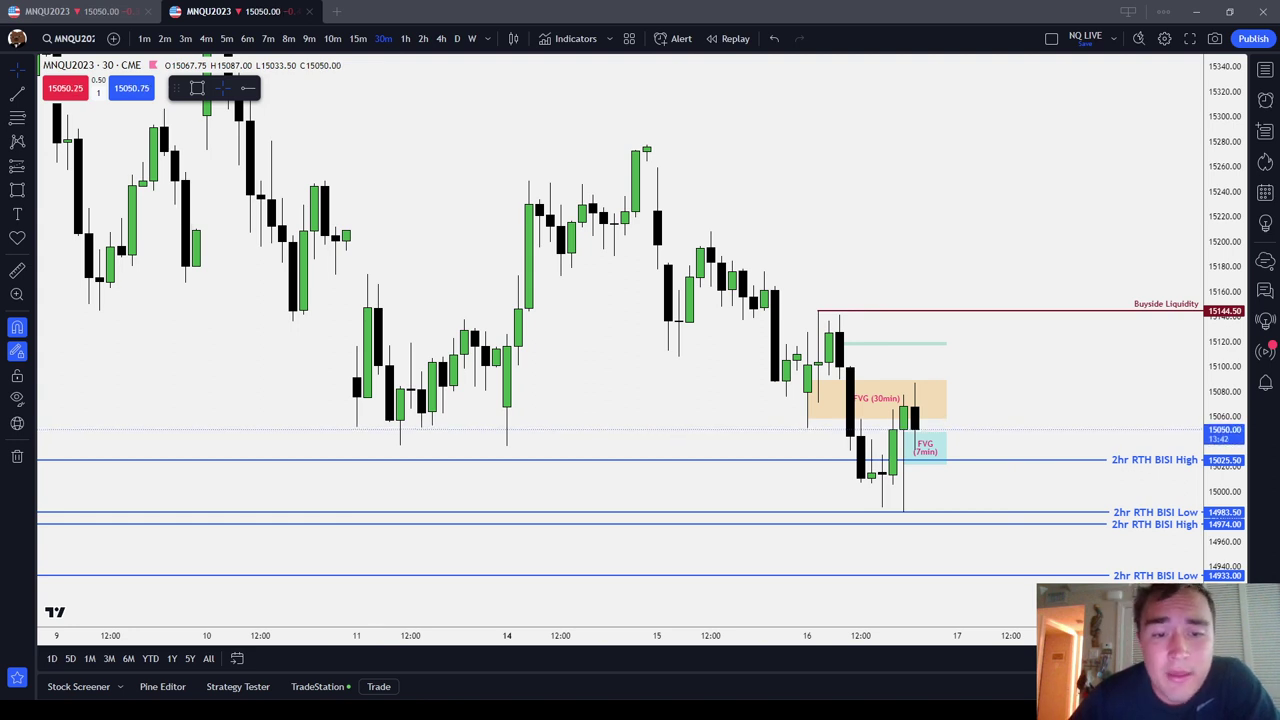
pyautogui.moveTo(863, 237); pyautogui.dragTo(767, 165)
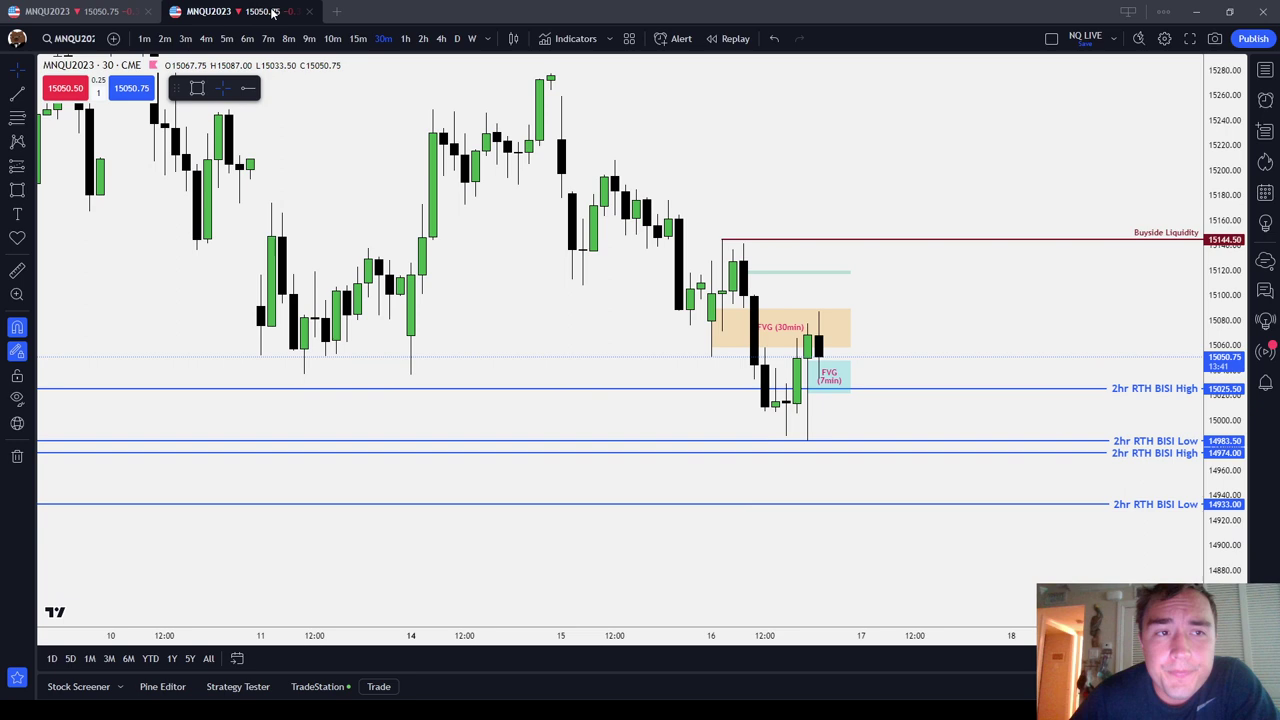
# Switch the chart to 5 minutes and draw a Fibonacci retracement from the swing low at 14983.75 to the swing high at 15087.00.
pyautogui.click(225, 40)
pyautogui.scroll(5, 1186, 134)
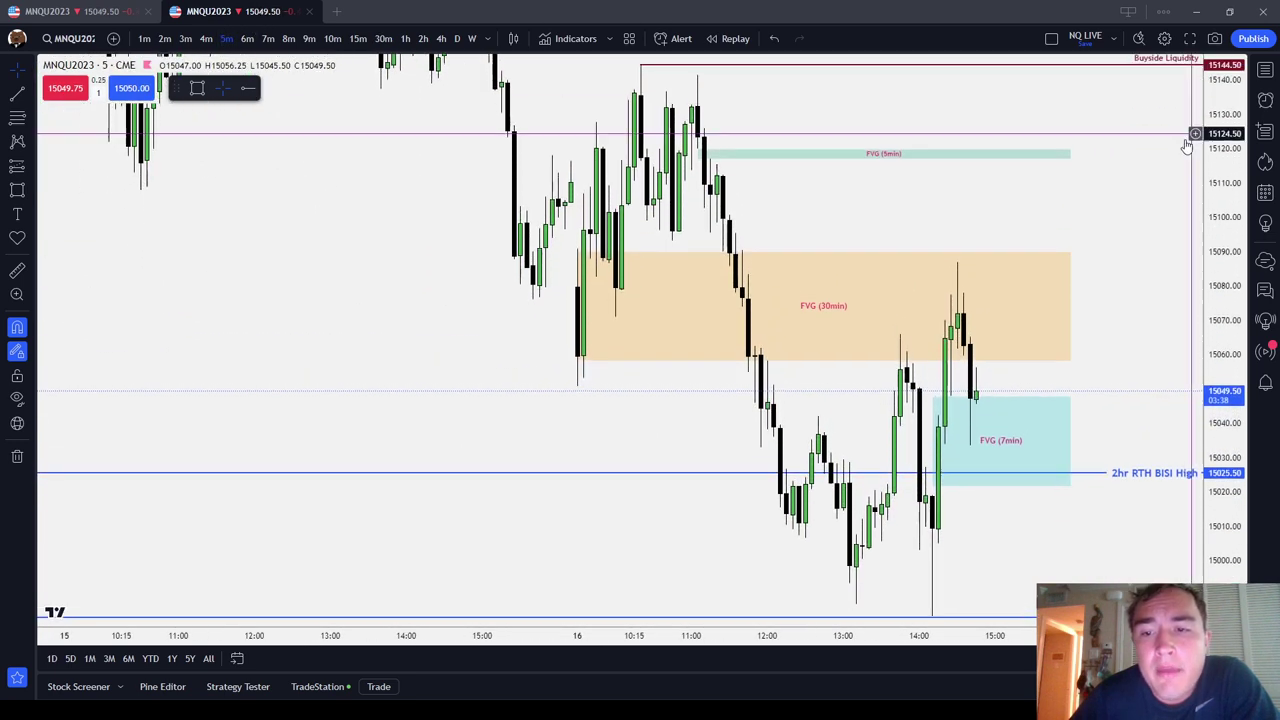
pyautogui.click(17, 118)
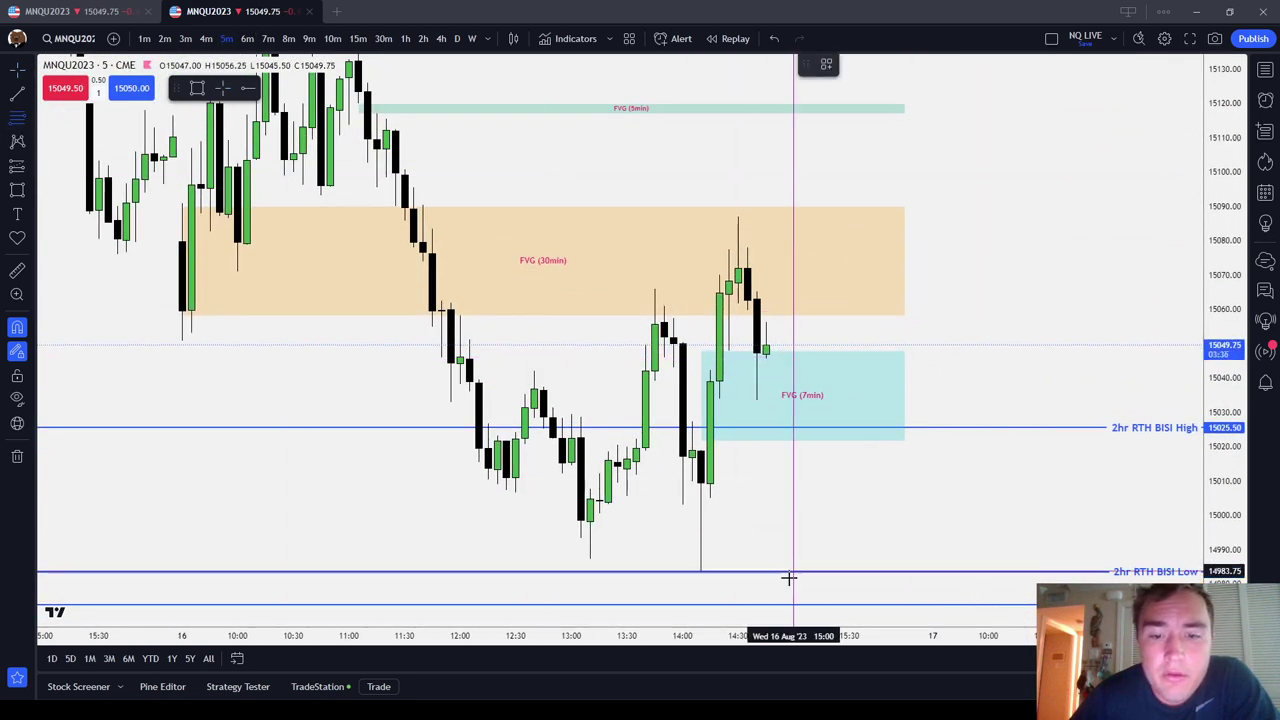
pyautogui.click(701, 571)
pyautogui.click(737, 200)
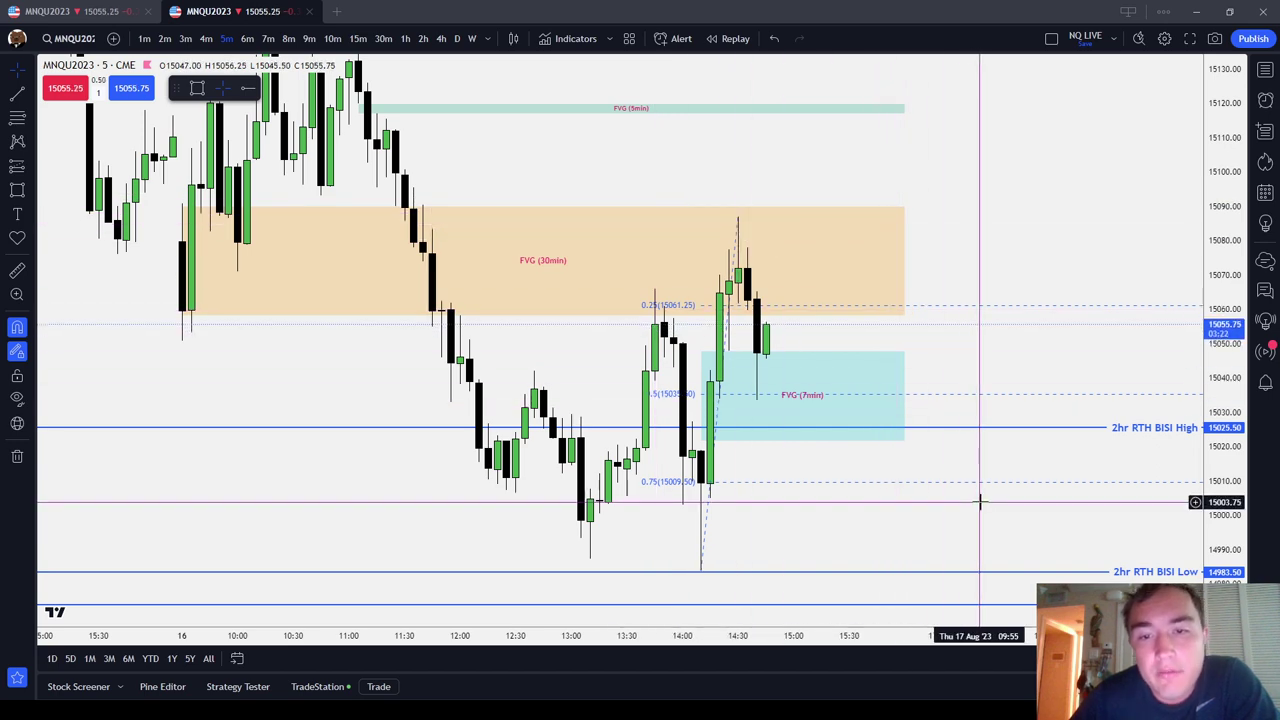
# Move the retracement's upper anchor to the 10:20 high at 15144.50, where the Buyside Liquidity line starts.
pyautogui.scroll(-2, 760, 420)
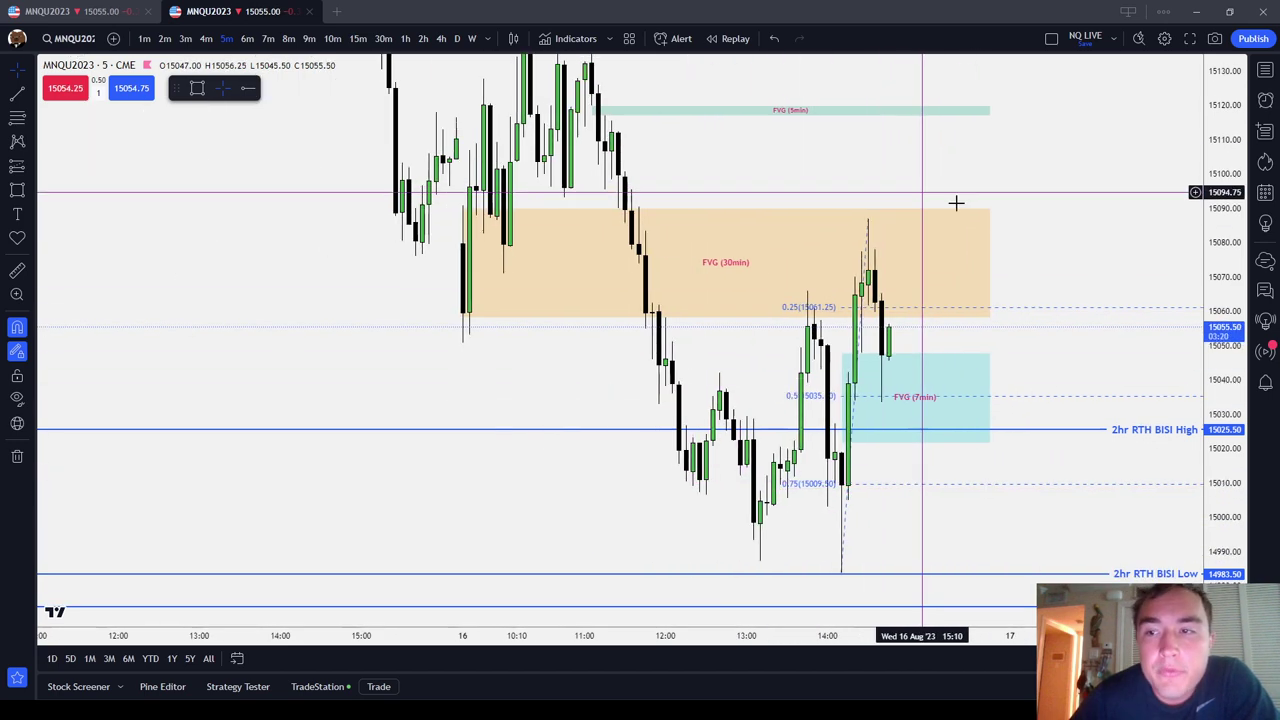
pyautogui.moveTo(1216, 149); pyautogui.dragTo(1216, 300)
pyautogui.moveTo(871, 253)
pyautogui.mouseDown()
pyautogui.moveTo(731, 180)
pyautogui.moveTo(530, 107)
pyautogui.mouseUp()
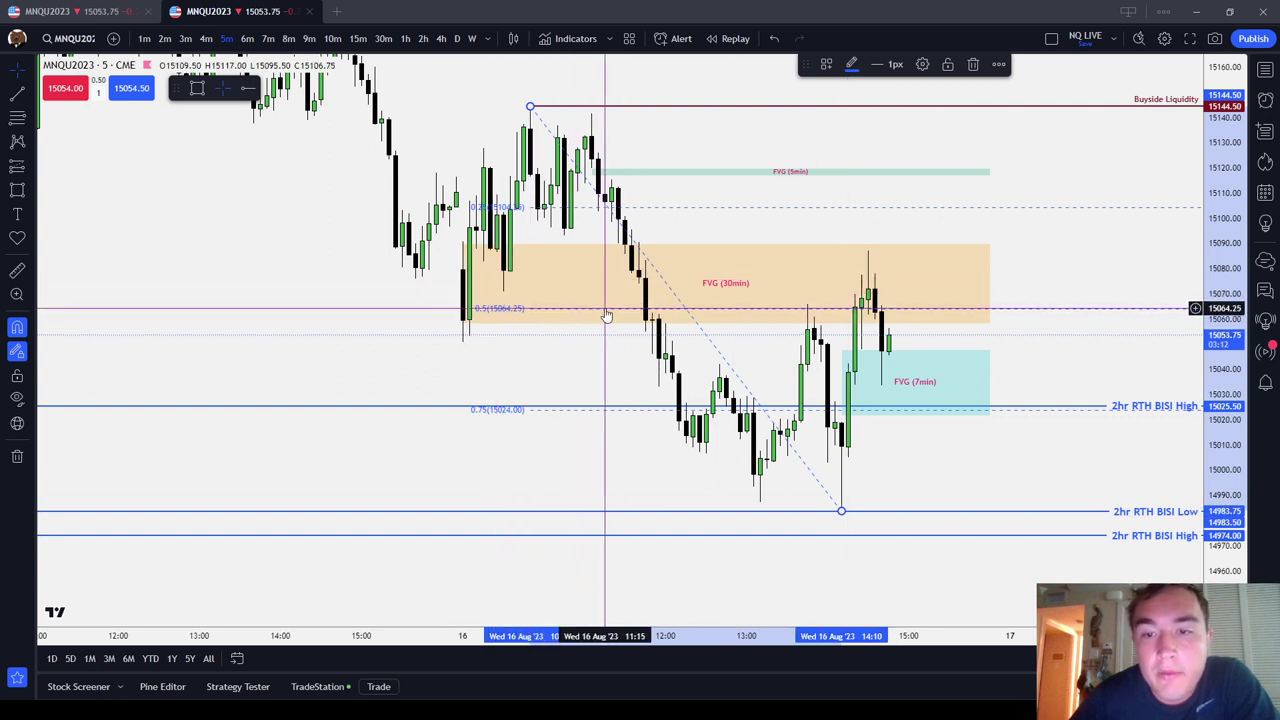
pyautogui.click(908, 491)
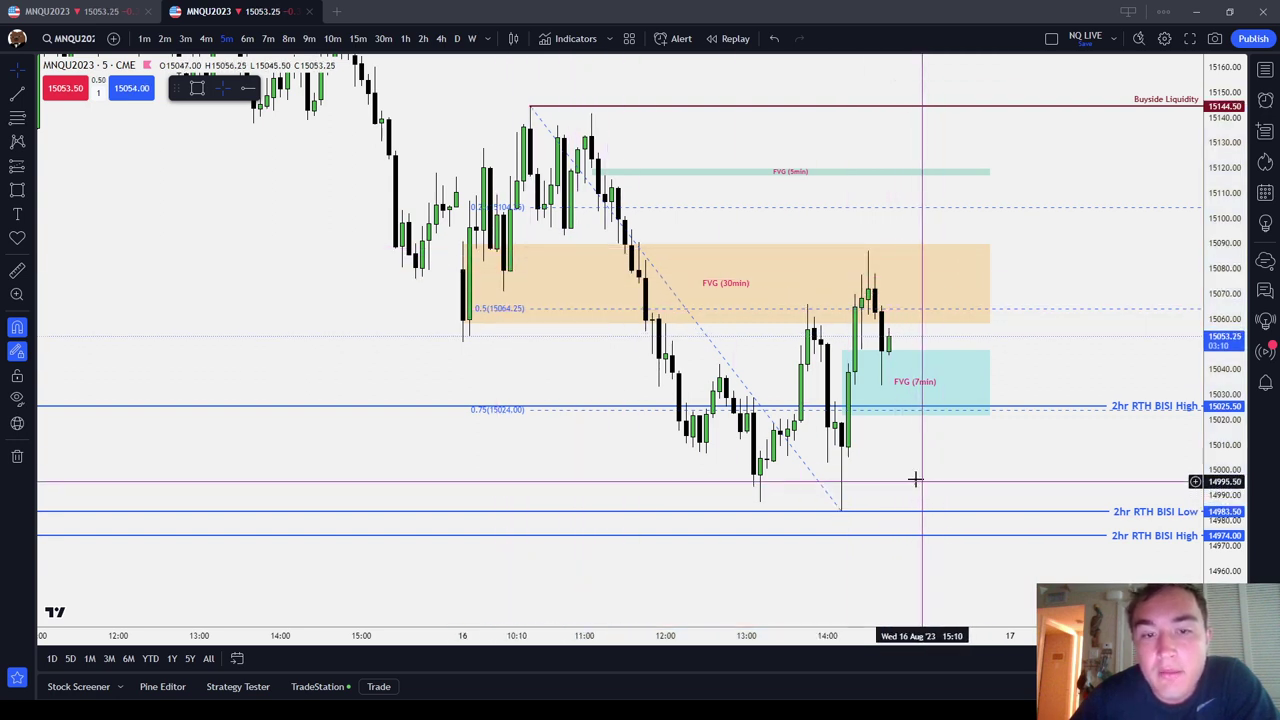
# Change the retracement's line color to purple.
pyautogui.click(843, 512)
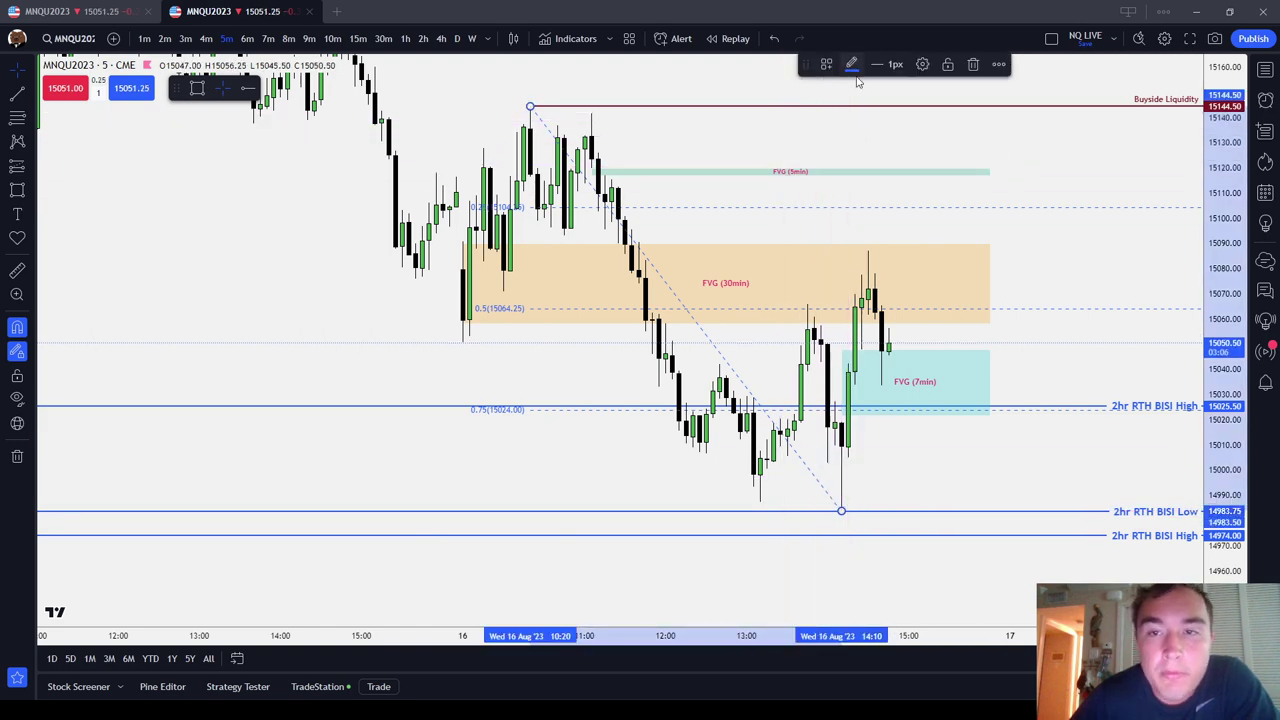
pyautogui.click(852, 64)
pyautogui.click(975, 127)
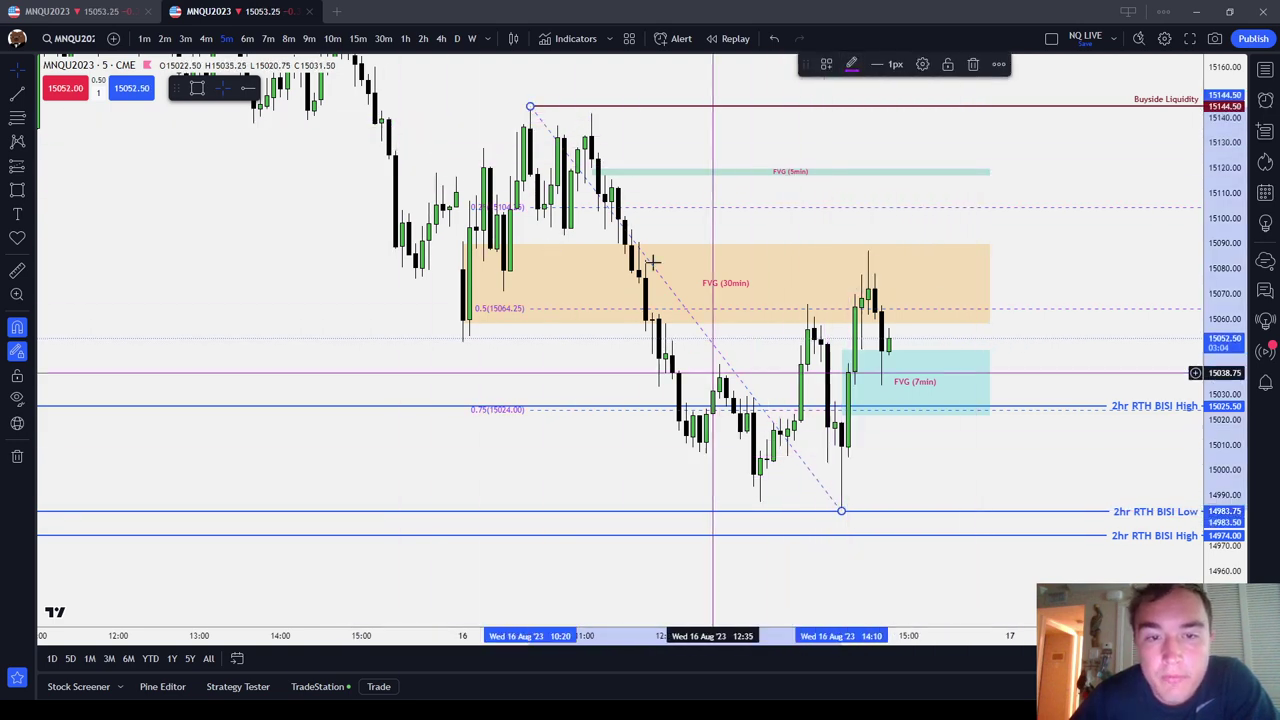
pyautogui.click(940, 490)
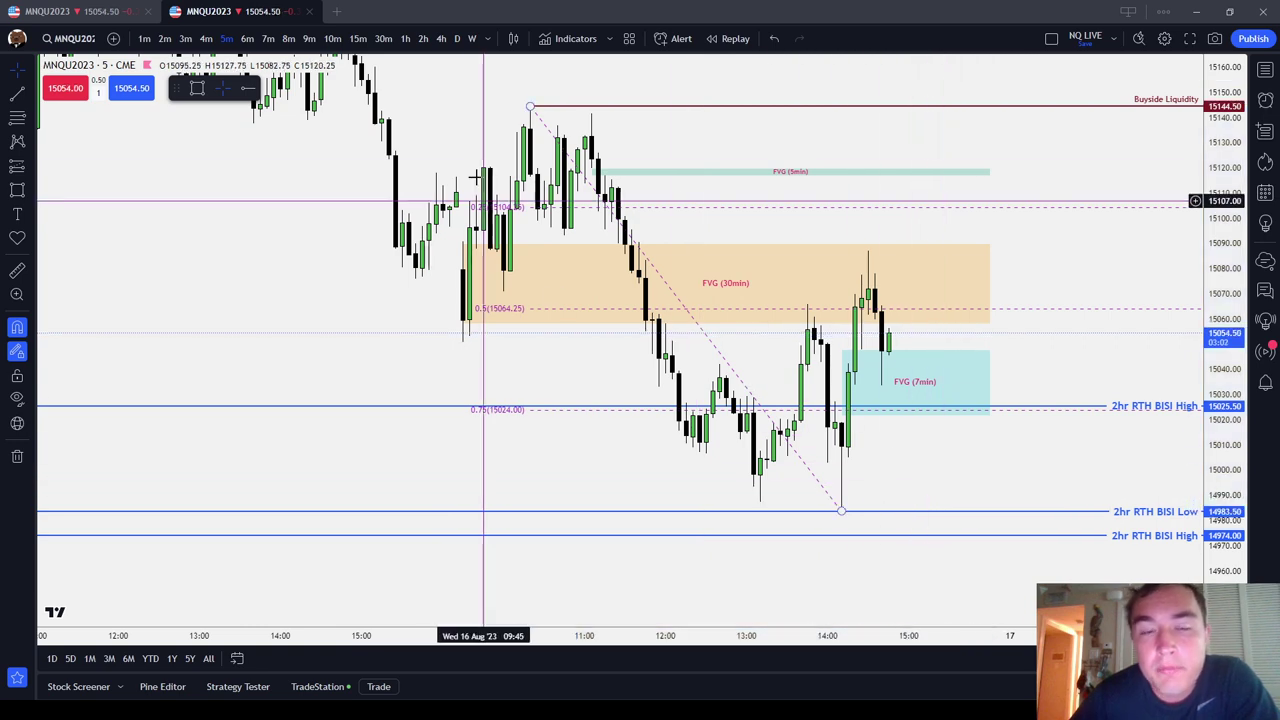
# Switch the chart to 30 minutes and move the purple retracement's anchors to the FVG (30min) zone edges at 15090.00 and 15058.25.
pyautogui.scroll(2, 1006, 443)
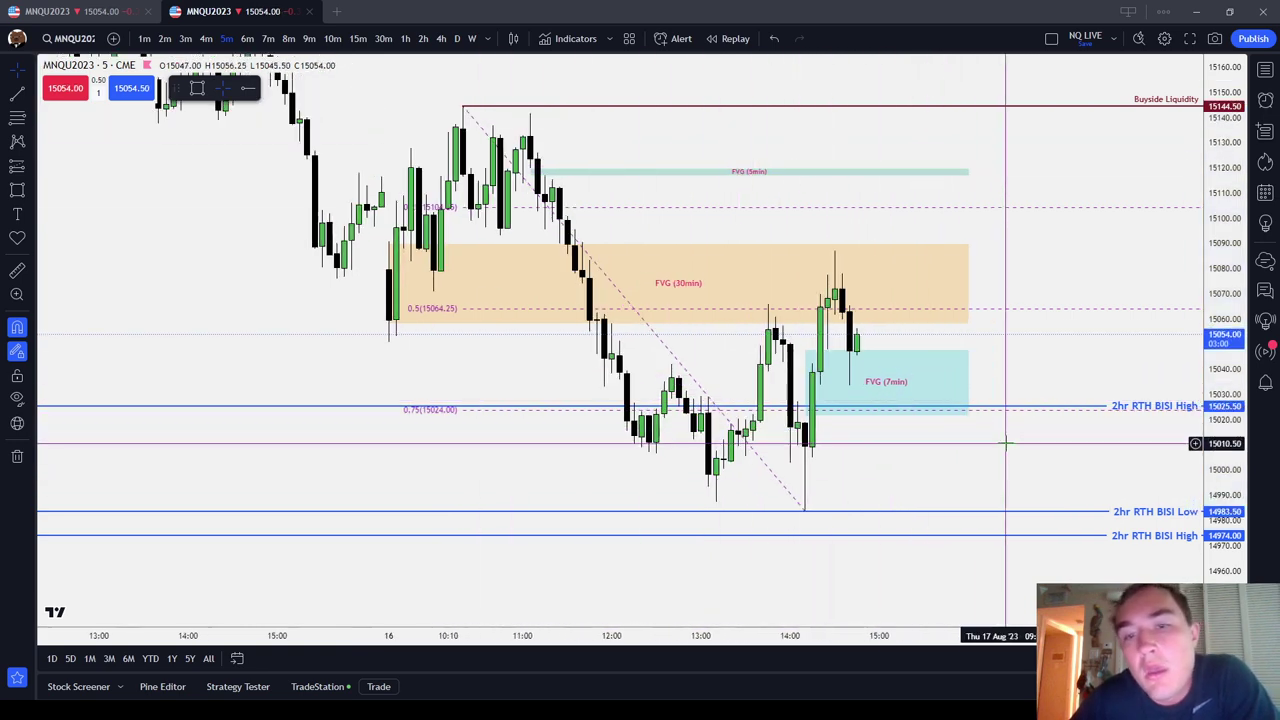
pyautogui.scroll(2, 950, 390)
pyautogui.scroll(-3, 743, 334)
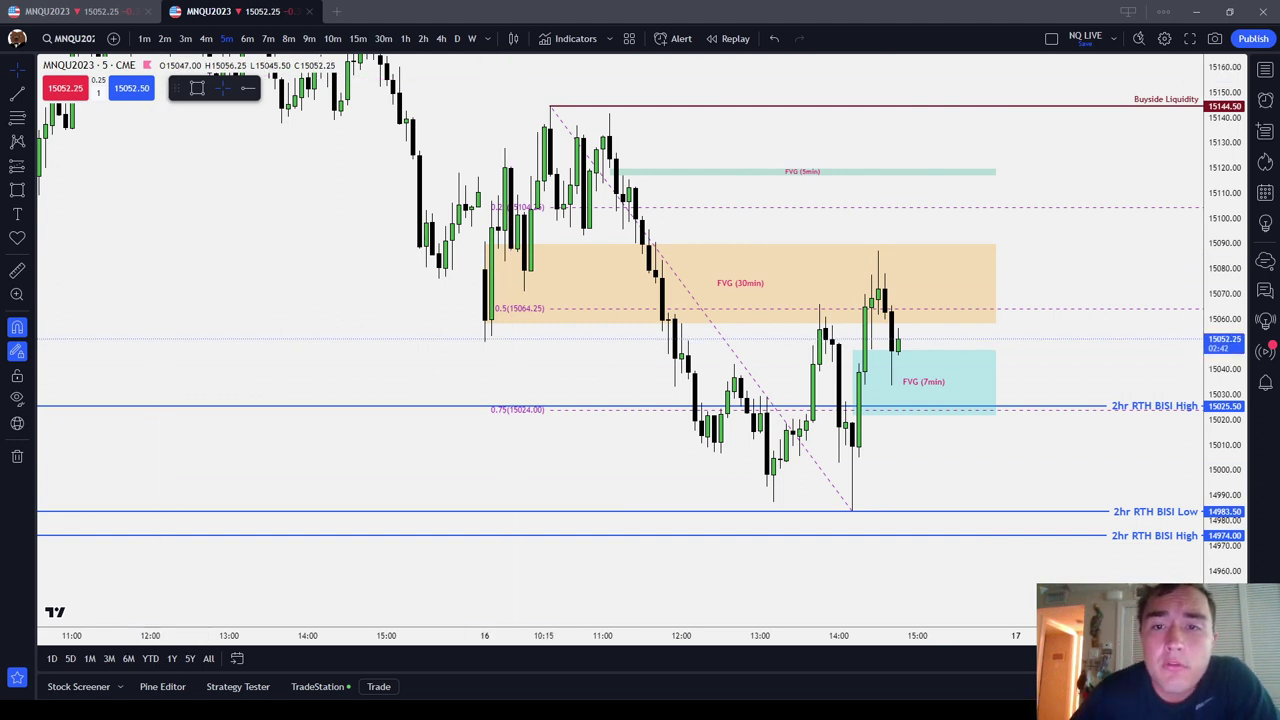
pyautogui.moveTo(1075, 180); pyautogui.dragTo(1014, 181)
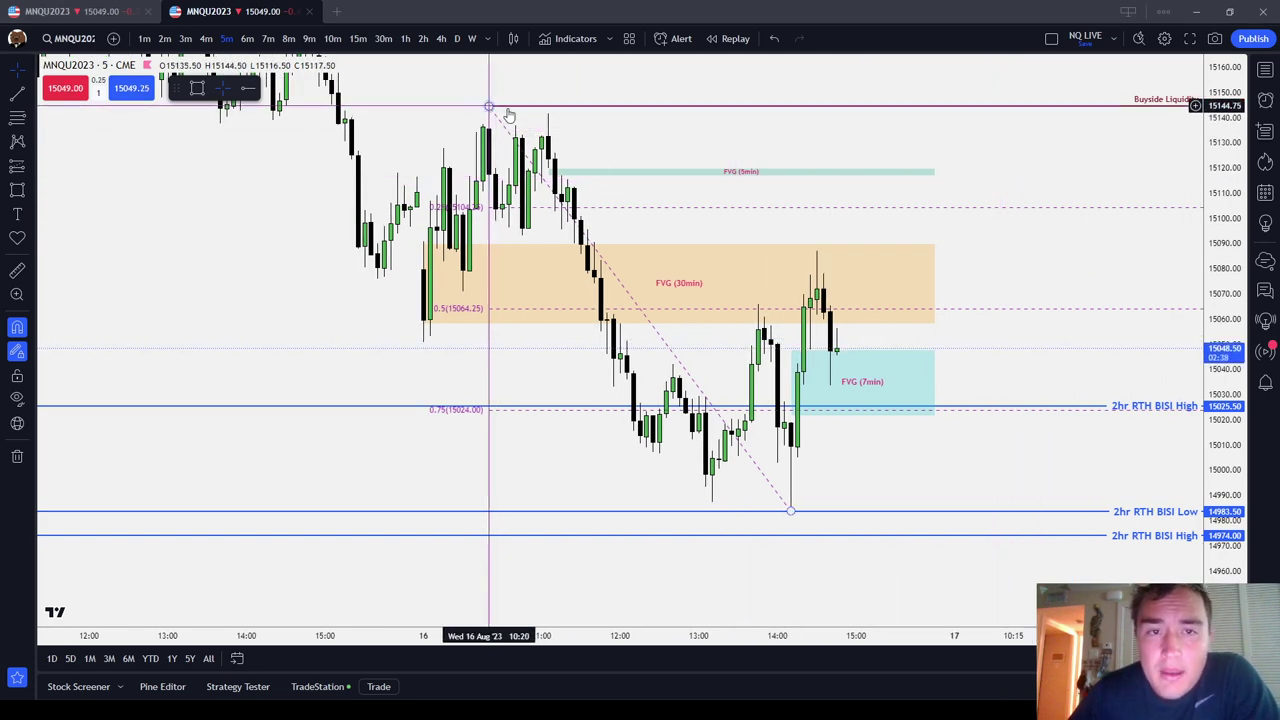
pyautogui.click(381, 39)
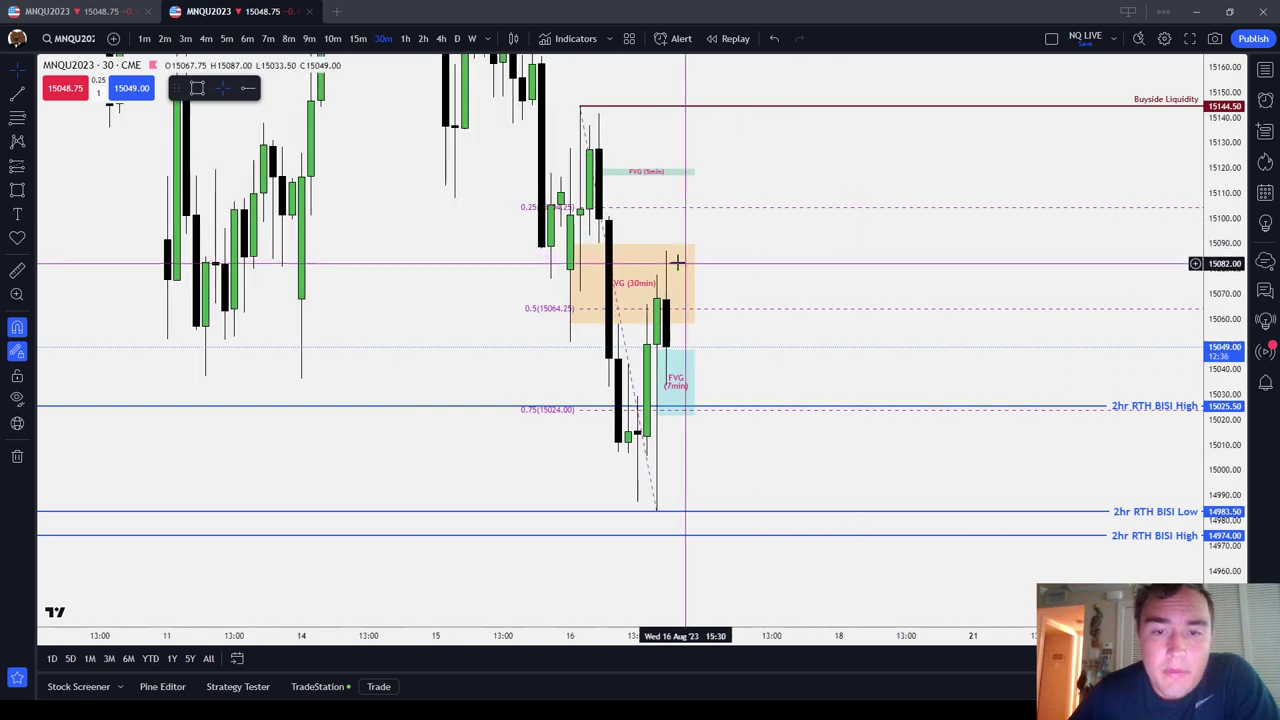
pyautogui.moveTo(583, 109)
pyautogui.mouseDown()
pyautogui.moveTo(580, 257)
pyautogui.moveTo(598, 243)
pyautogui.mouseUp()
pyautogui.moveTo(657, 509); pyautogui.dragTo(620, 323)
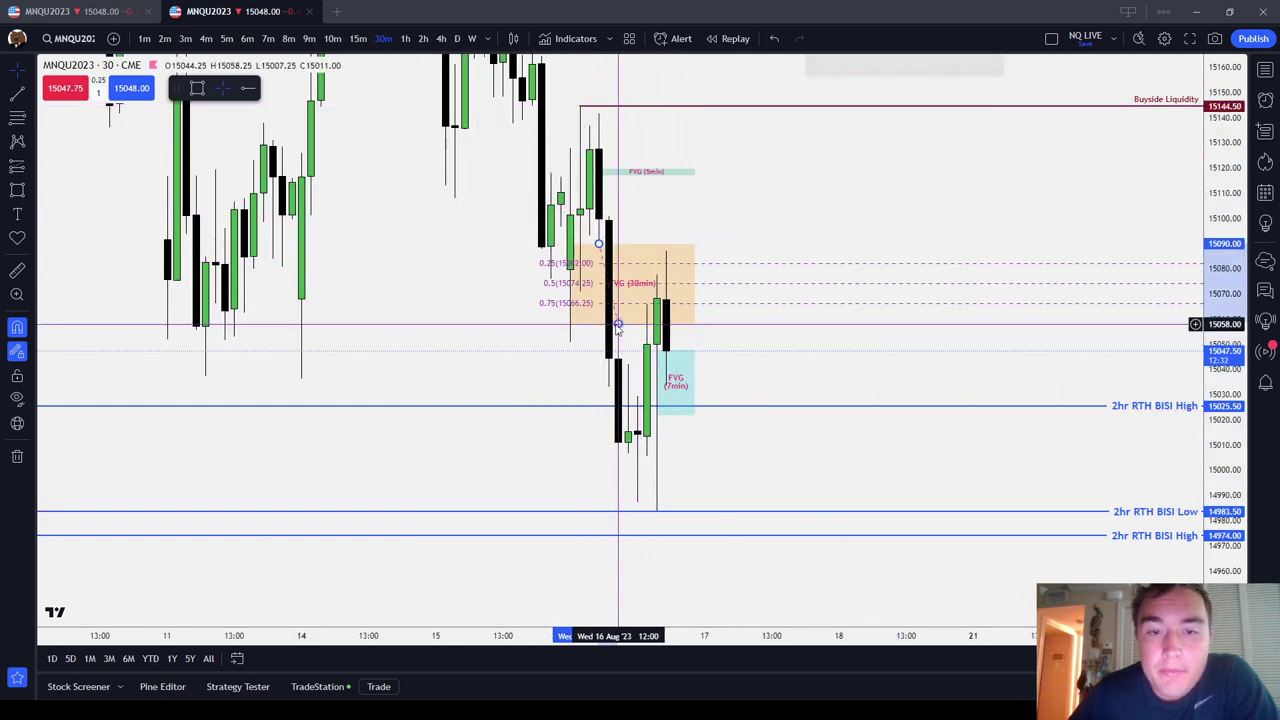
# Delete the purple Fibonacci retracement from the FVG (30min) zone.
pyautogui.click(473, 212)
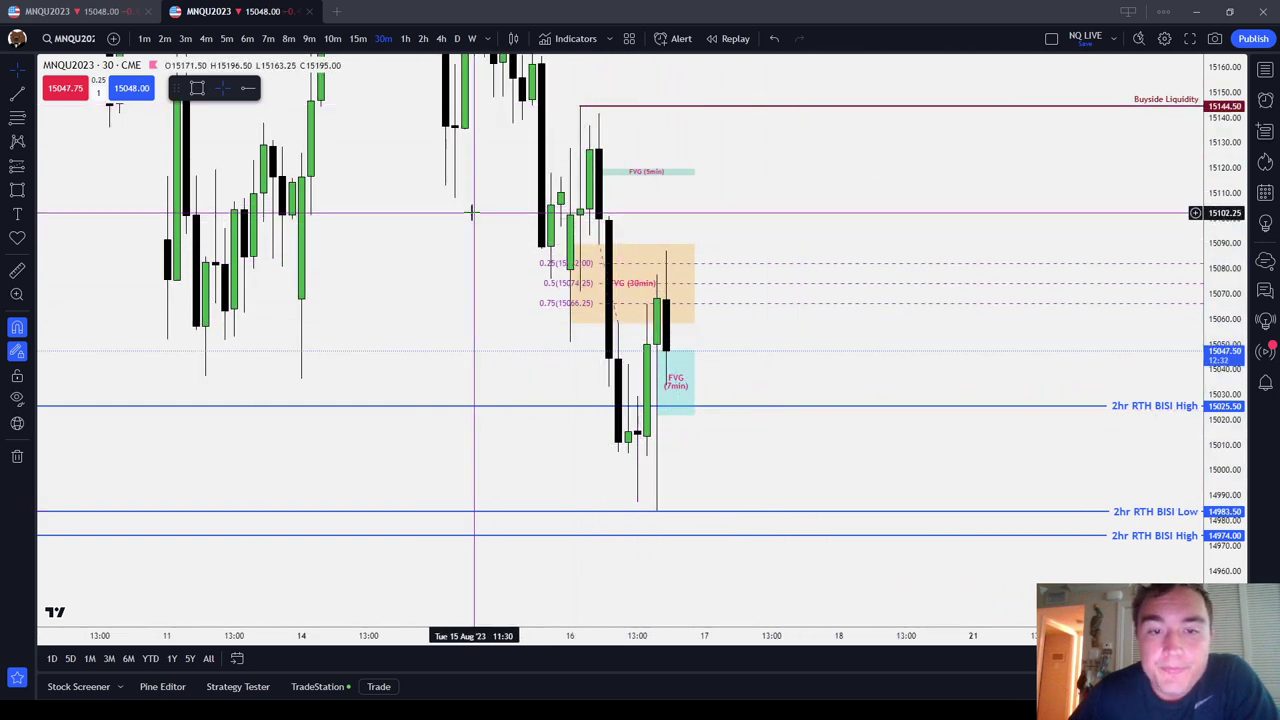
pyautogui.click(650, 272)
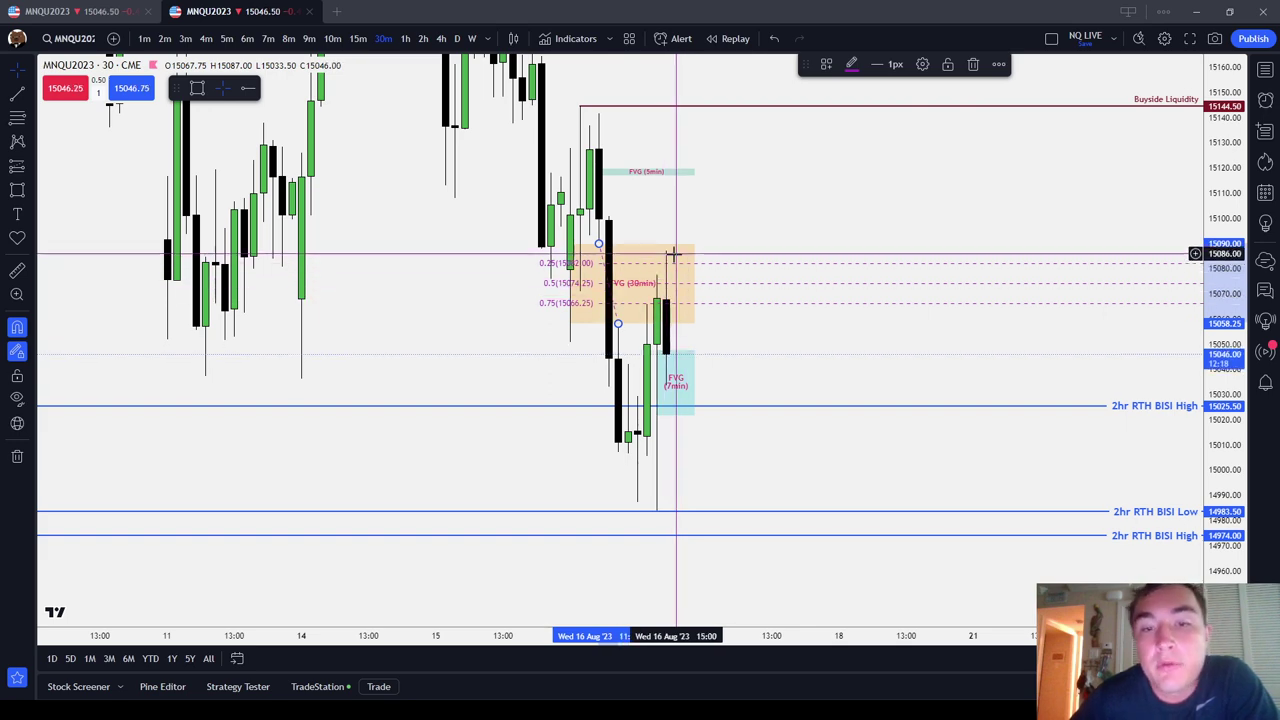
pyautogui.click(973, 64)
# Examine the price action around the FVG zones and the Buyside Liquidity line on the 30-minute and 5-minute charts.
pyautogui.moveTo(897, 202); pyautogui.dragTo(1091, 297)
pyautogui.scroll(3, 1091, 297)
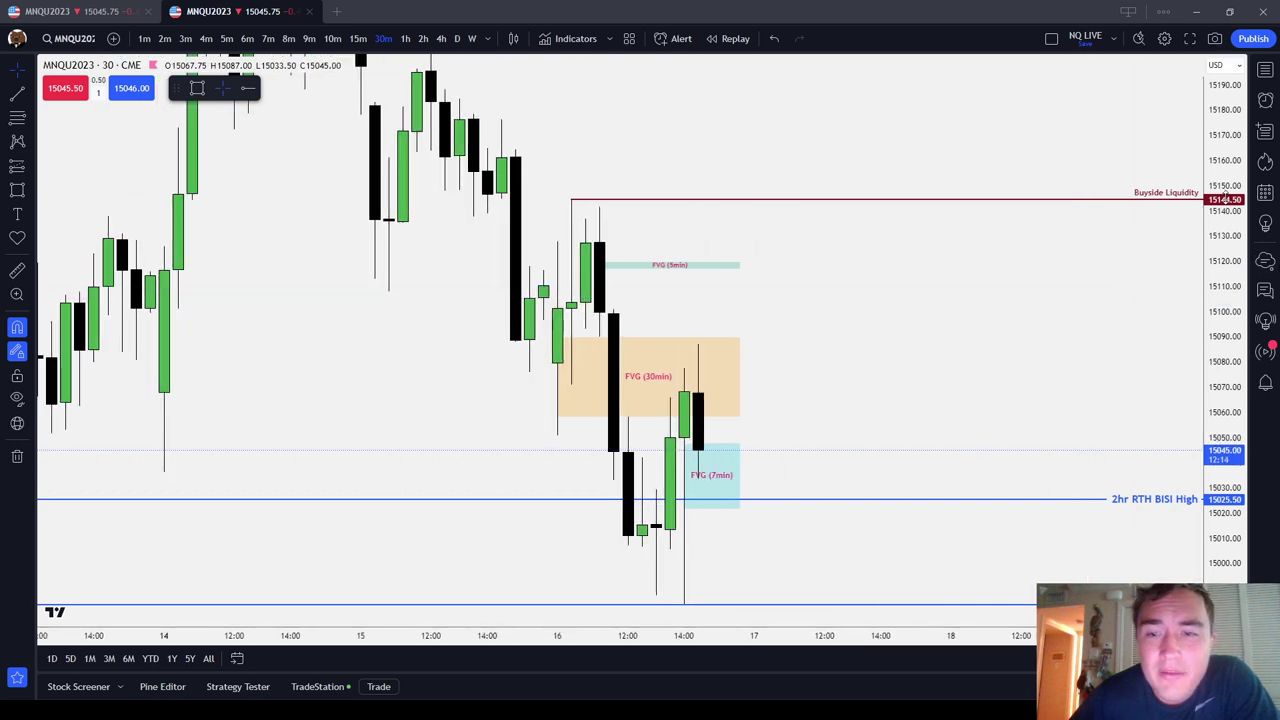
pyautogui.moveTo(1225, 197); pyautogui.dragTo(1220, 377)
pyautogui.scroll(-5, 491, 191)
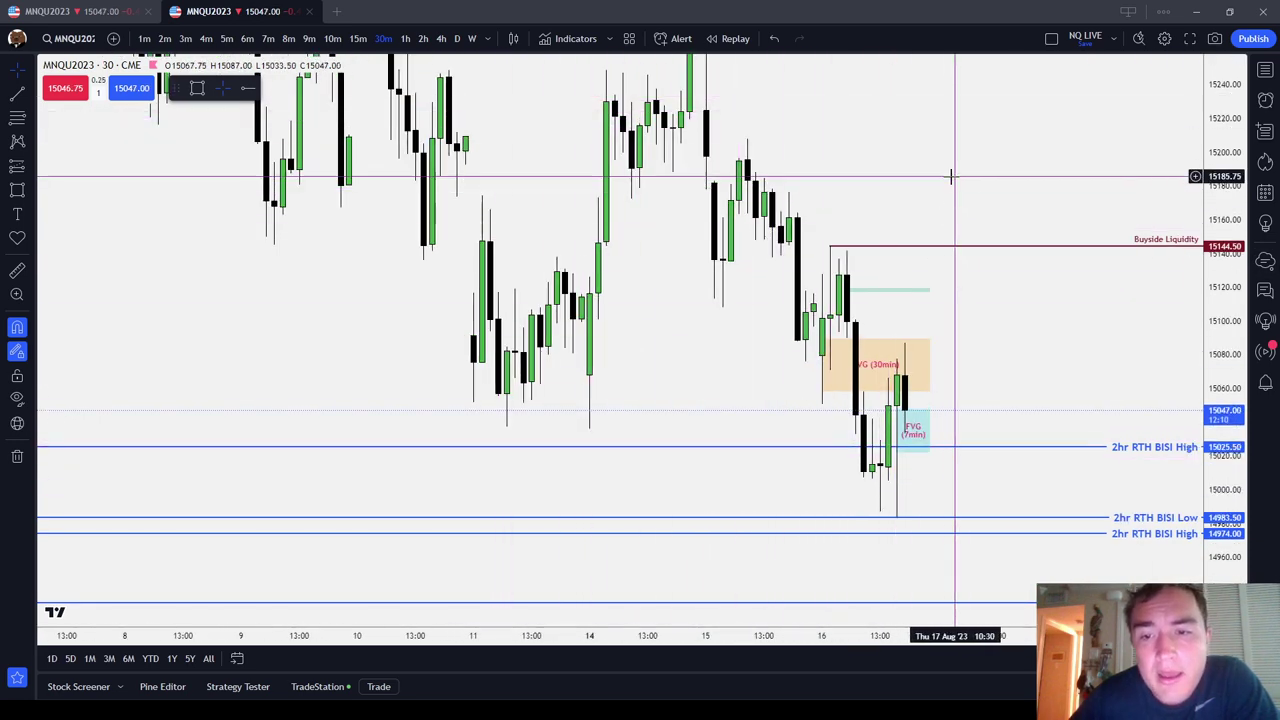
pyautogui.moveTo(951, 176); pyautogui.dragTo(886, 212)
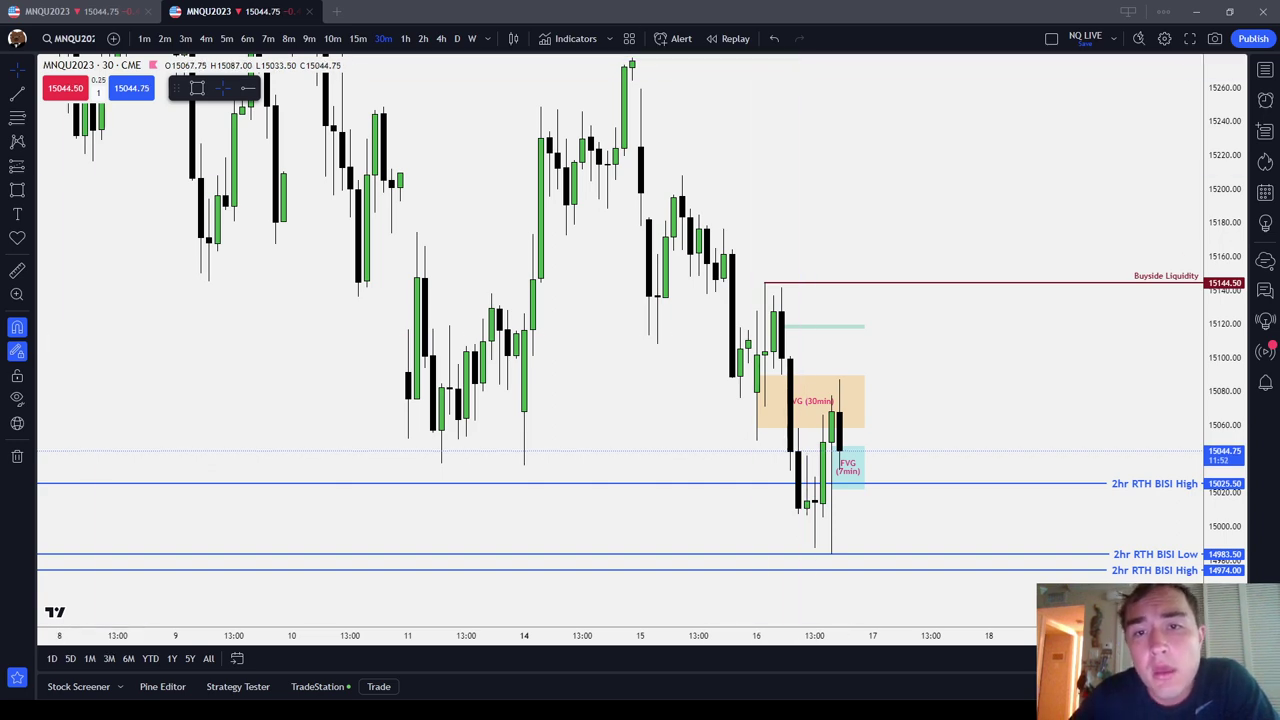
pyautogui.click(227, 38)
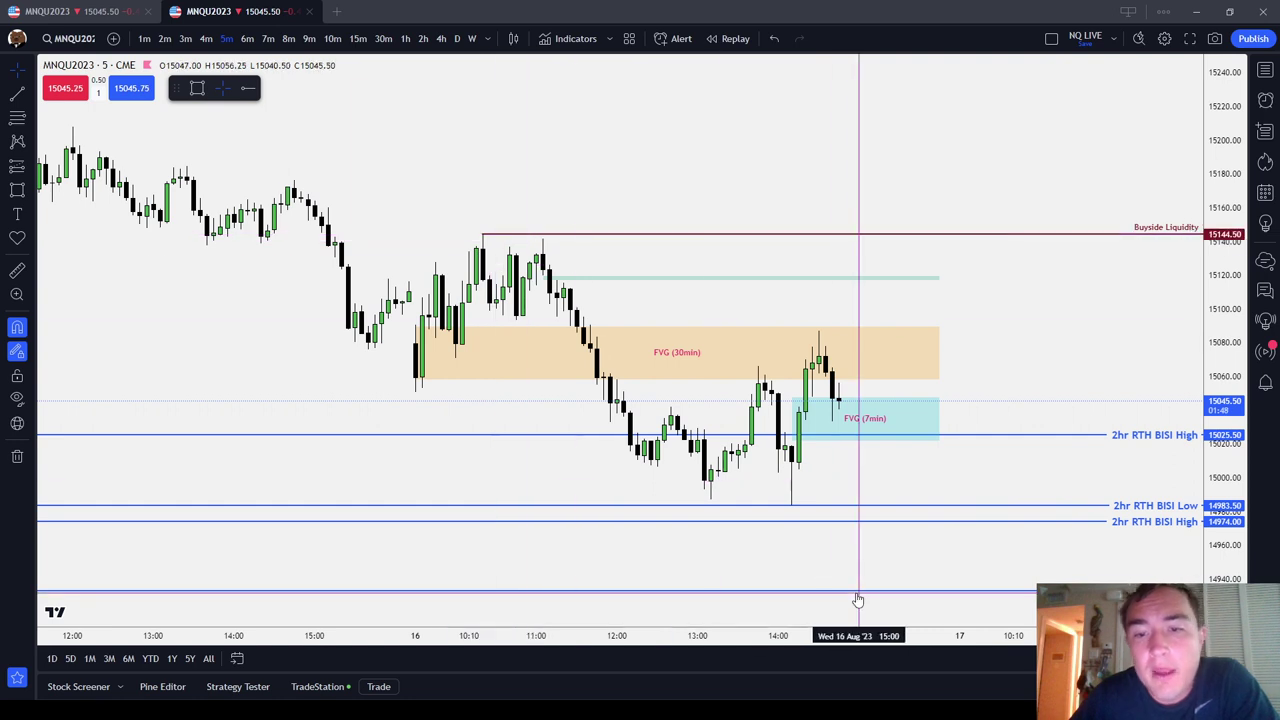
pyautogui.scroll(-2, 858, 600)
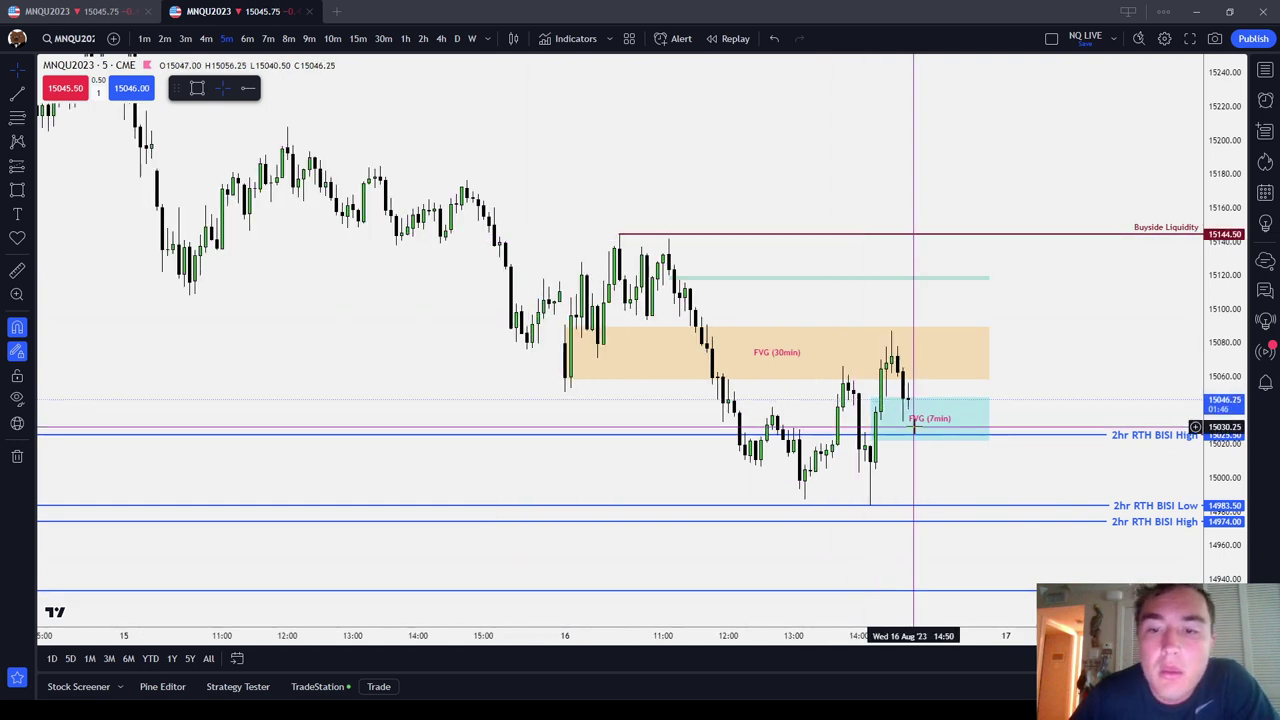
pyautogui.moveTo(1080, 366); pyautogui.dragTo(966, 361)
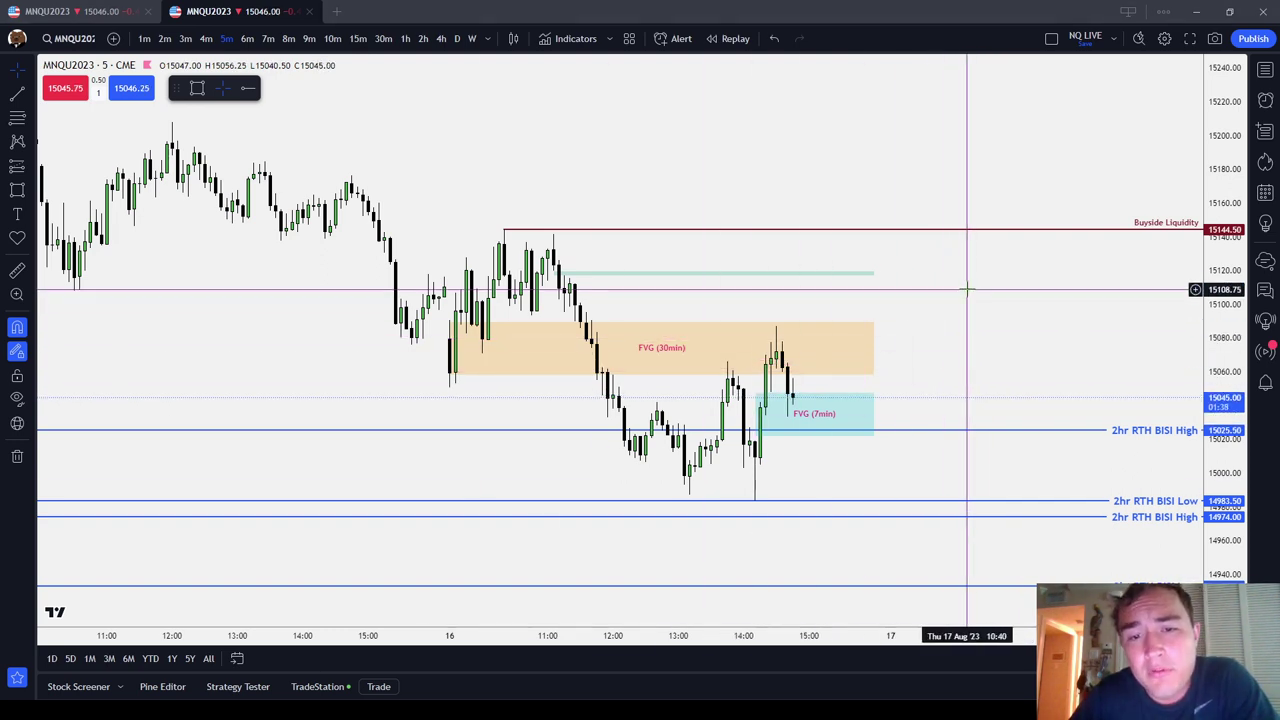
# Switch the chart to 30 minutes and draw a Fibonacci retracement across the FVG (30min) zone from 15090.00 to 15058.25.
pyautogui.click(14, 119)
pyautogui.scroll(3, 917, 337)
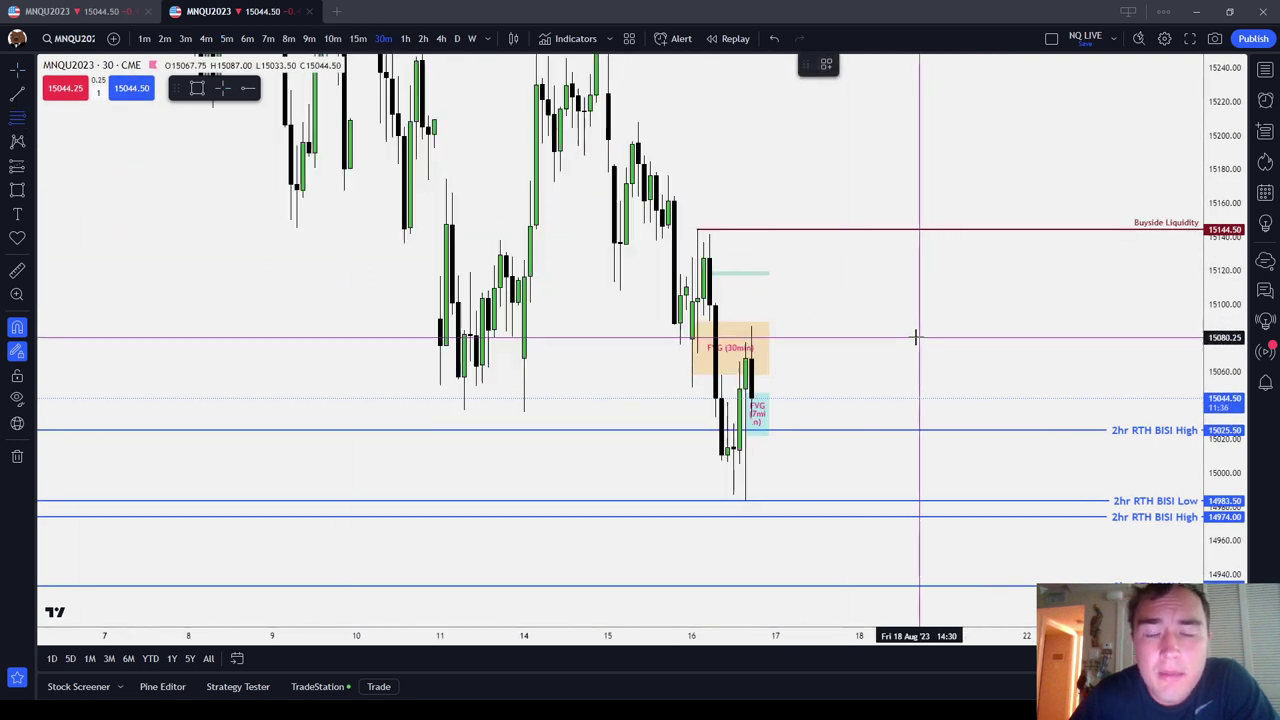
pyautogui.click(607, 328)
pyautogui.click(620, 371)
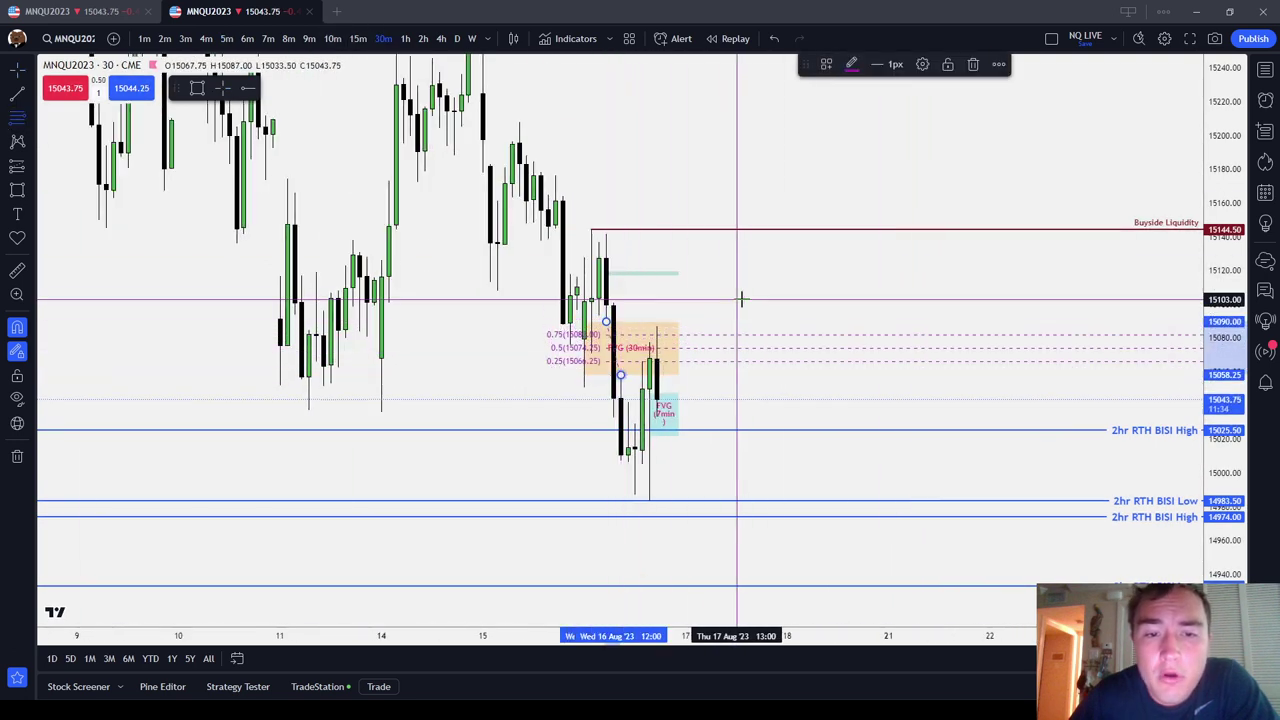
# Remove the newly drawn Fibonacci retracement from the FVG (30min) zone.
pyautogui.click(740, 298)
pyautogui.click(585, 338)
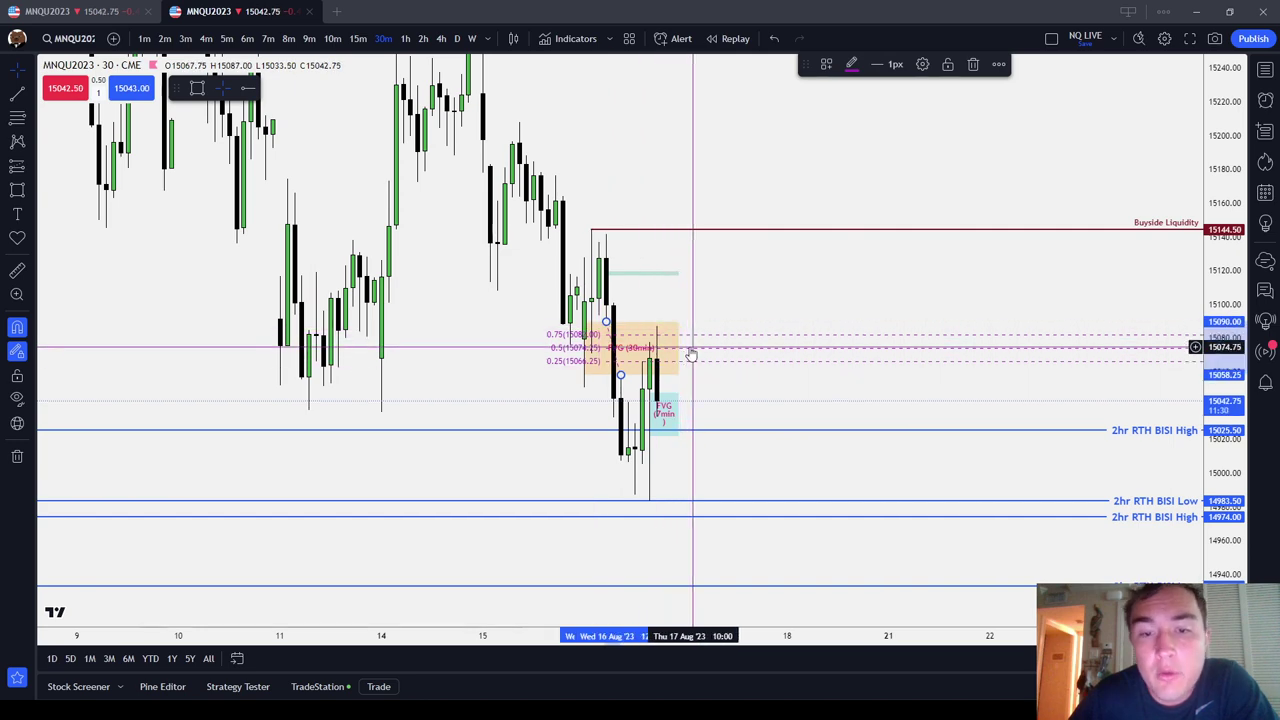
pyautogui.click(973, 64)
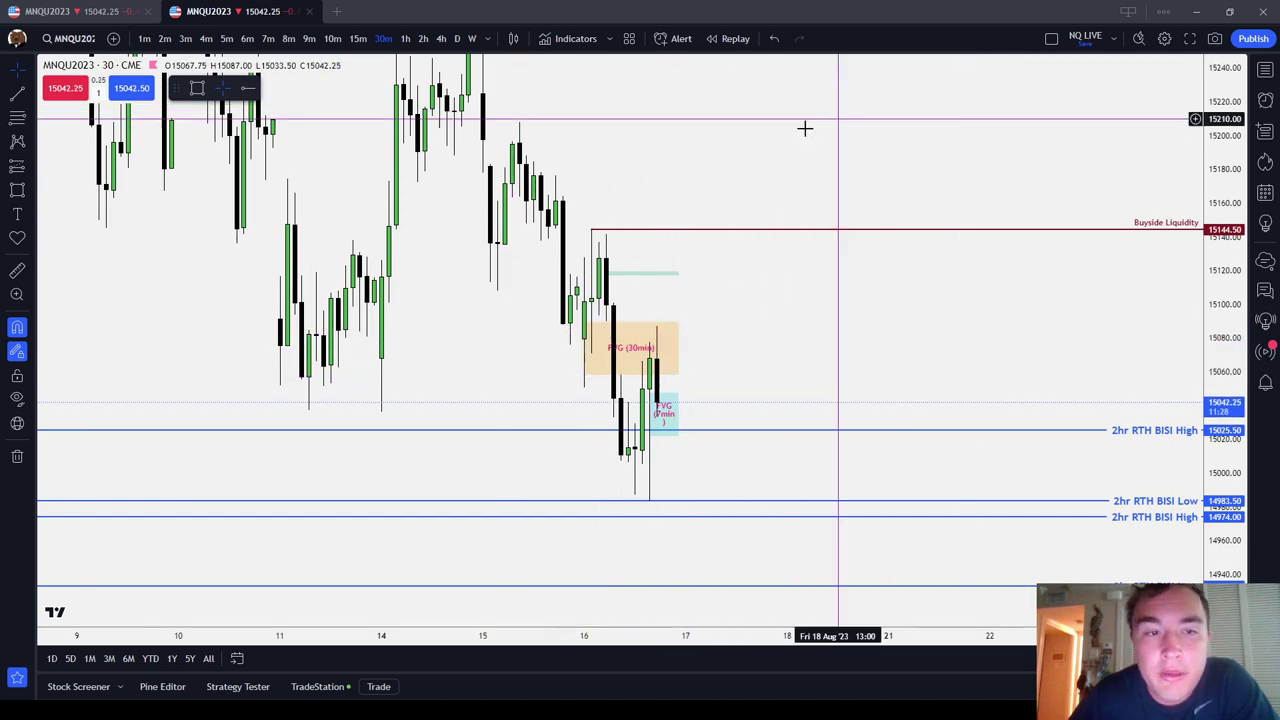
# Draw a Fibonacci retracement over the 4 August price gap from 15516.00 down to 15436.75.
pyautogui.moveTo(339, 252); pyautogui.dragTo(740, 549)
pyautogui.scroll(2, 750, 545)
pyautogui.scroll(1, 629, 366)
pyautogui.moveTo(630, 349); pyautogui.dragTo(954, 469)
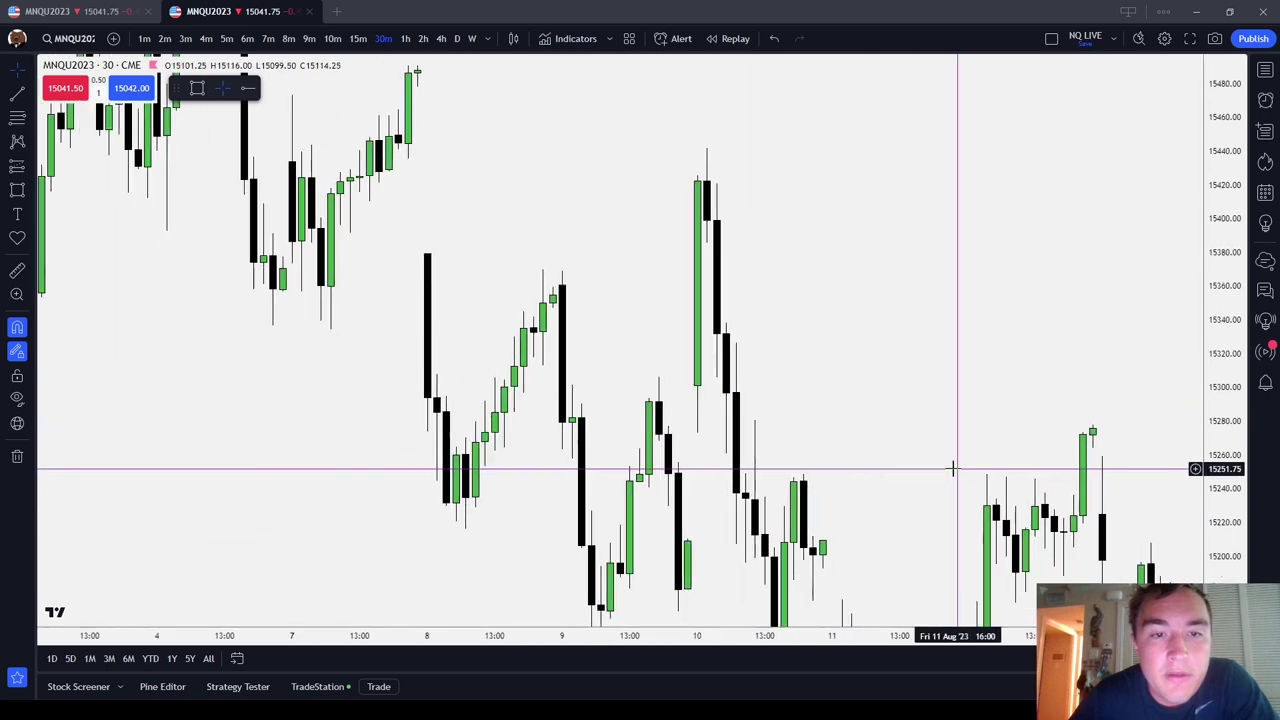
pyautogui.scroll(-2, 934, 470)
pyautogui.moveTo(637, 218); pyautogui.dragTo(876, 426)
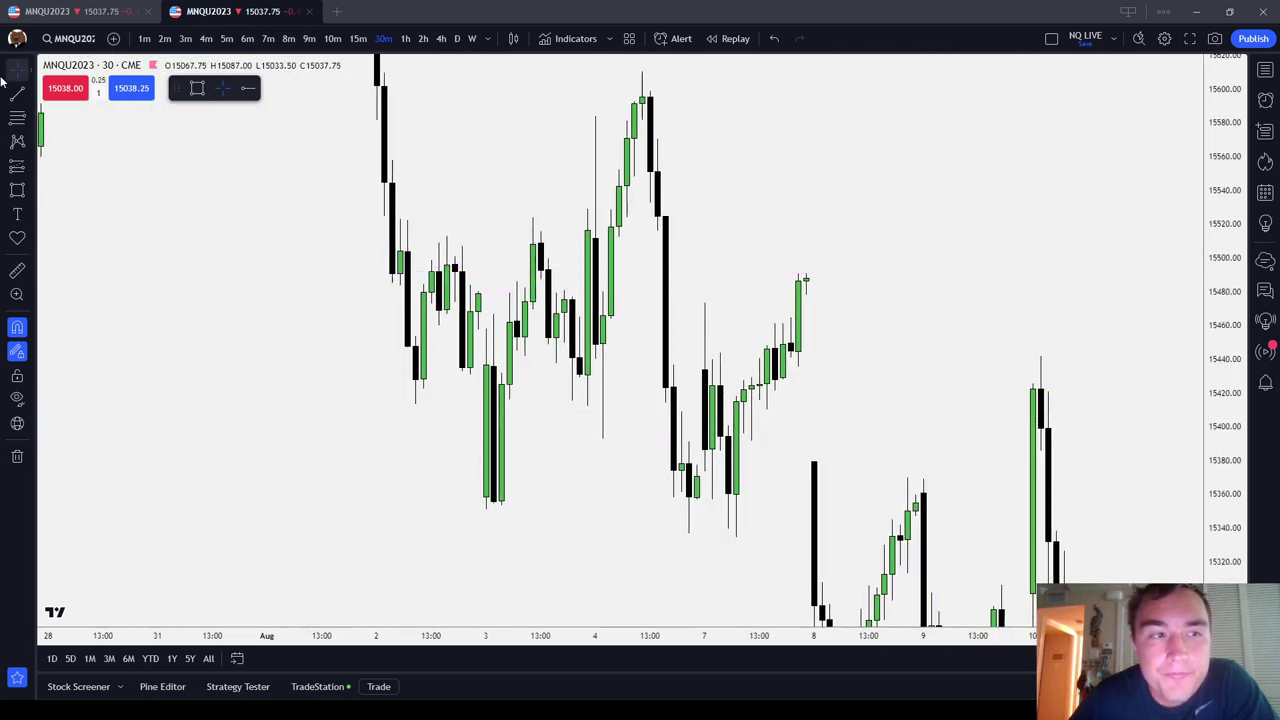
pyautogui.click(17, 118)
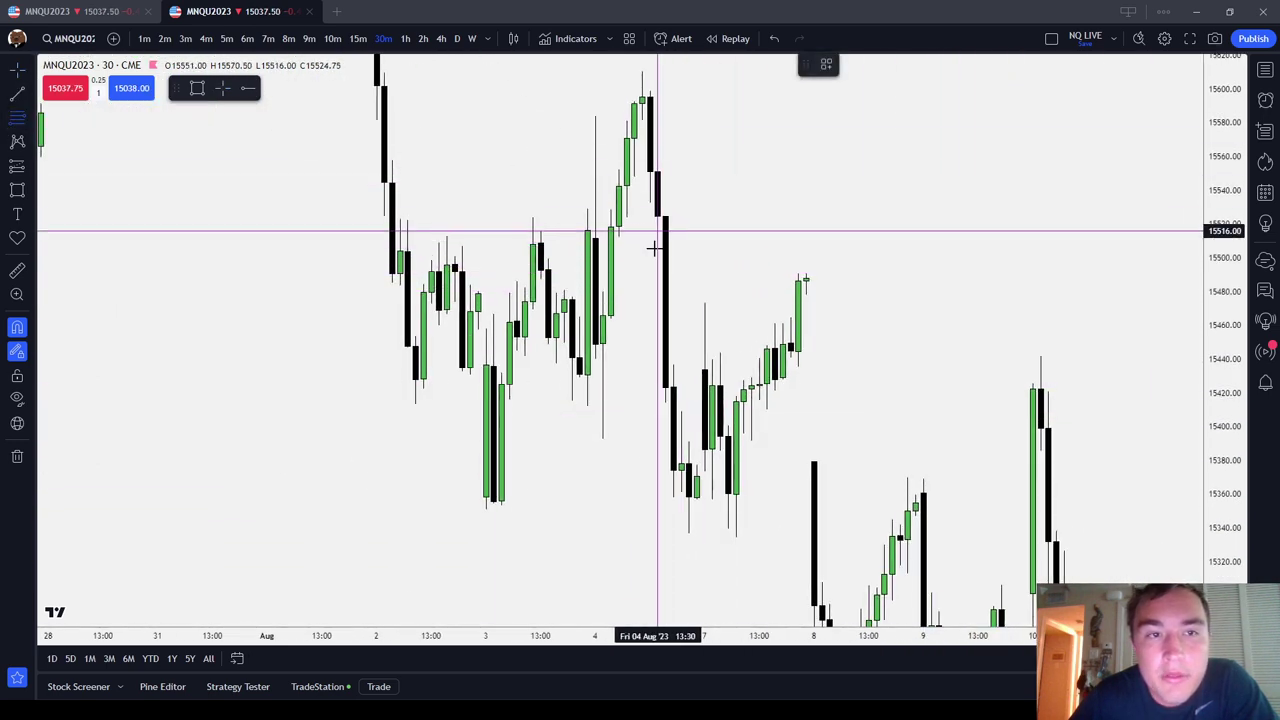
pyautogui.click(657, 231)
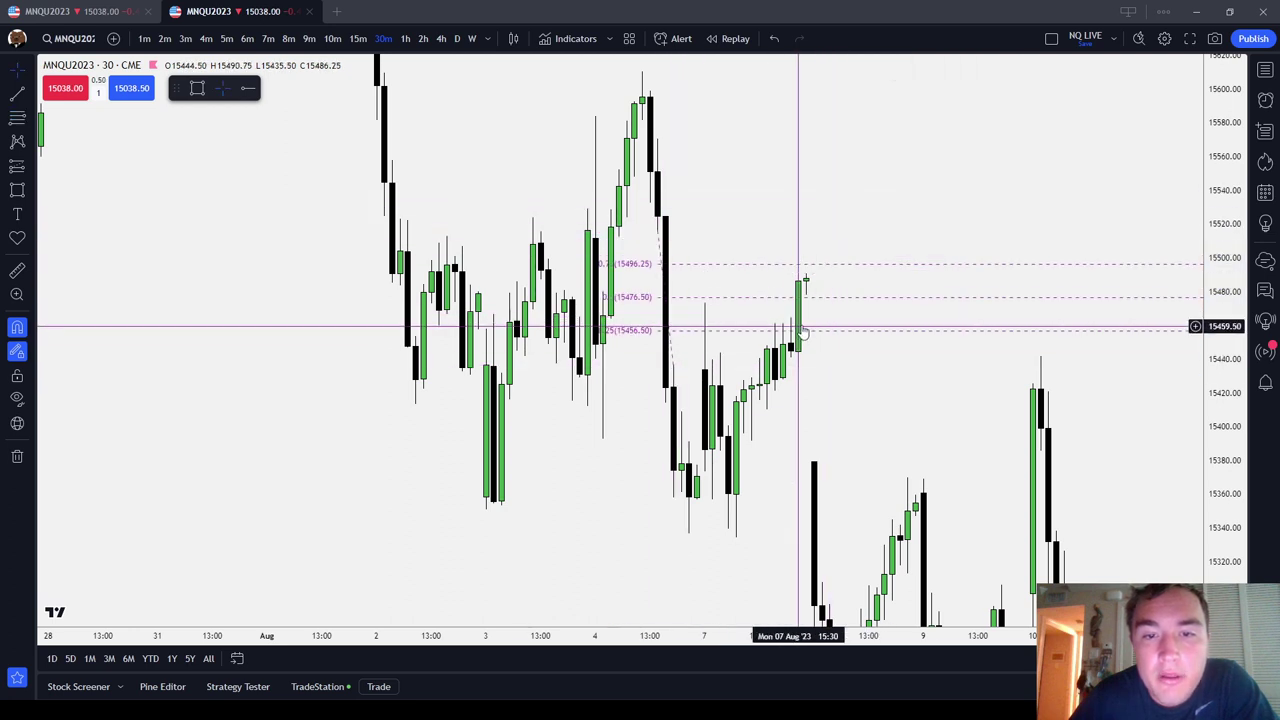
pyautogui.scroll(3, 803, 330)
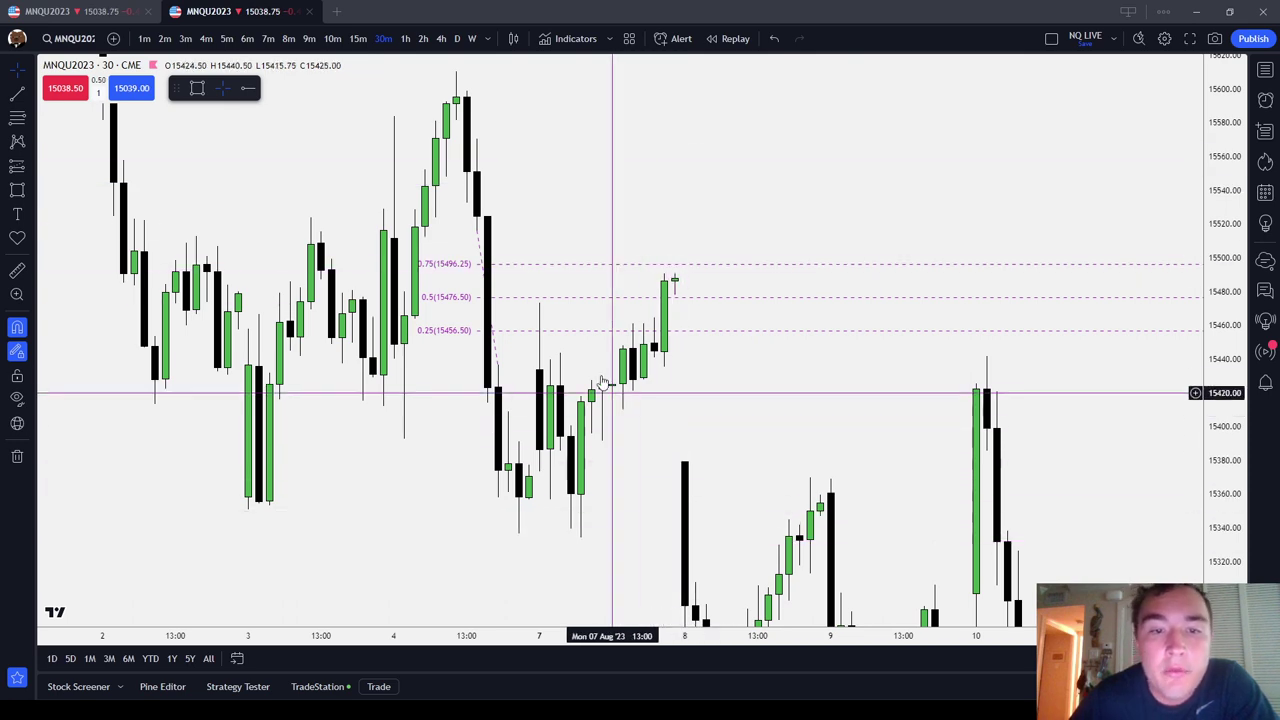
# Delete the retracement over the 4 August gap and return to the latest candles.
pyautogui.click(488, 298)
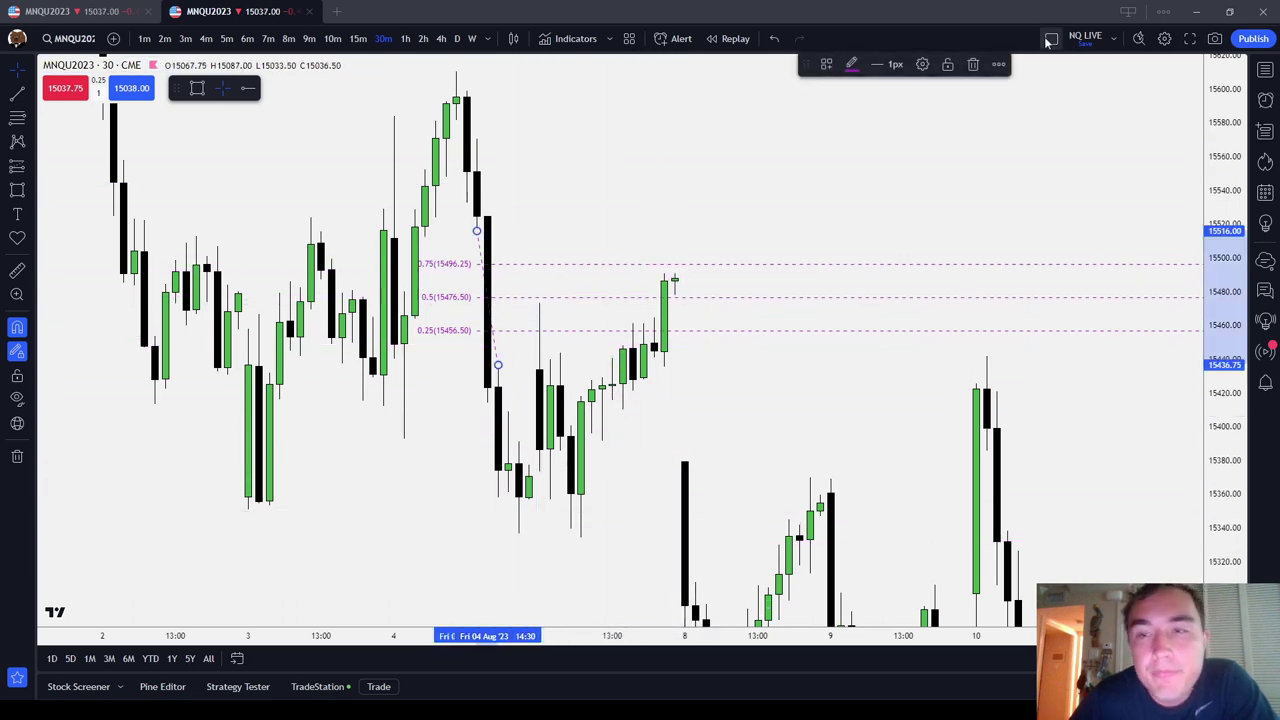
pyautogui.click(972, 63)
pyautogui.hscroll(10, 886, 429)
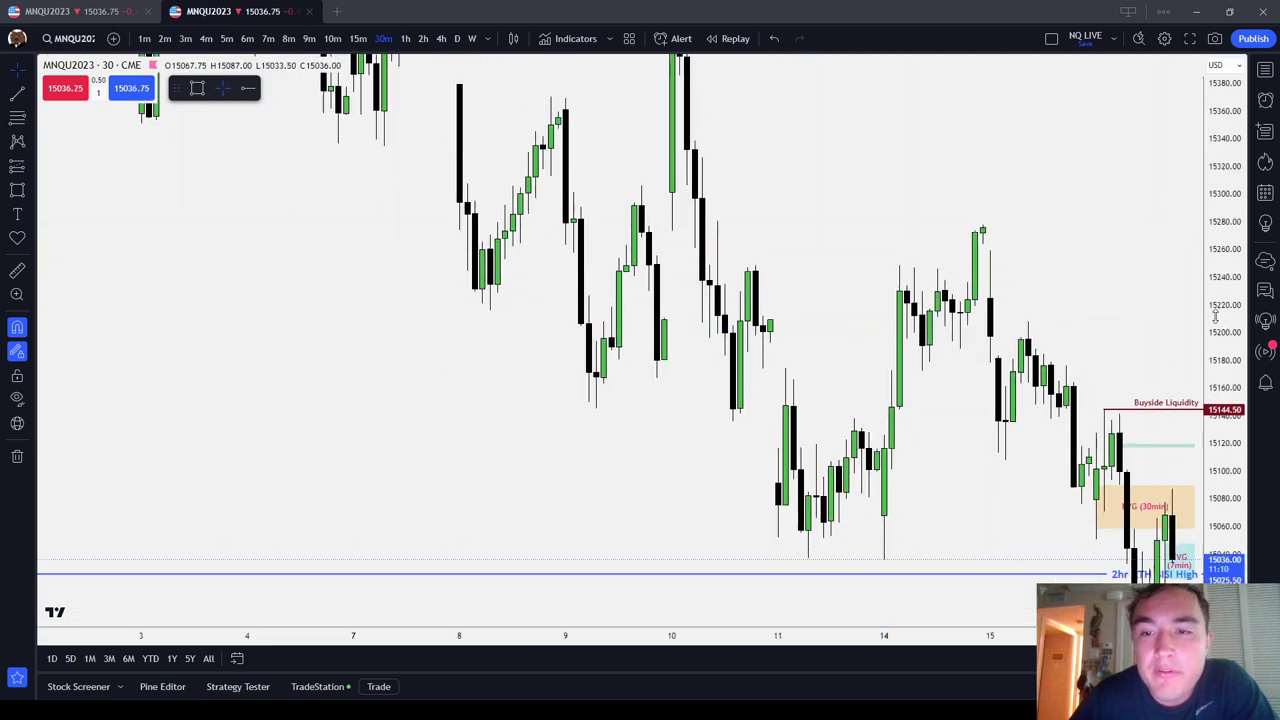
pyautogui.hscroll(5, 1020, 280)
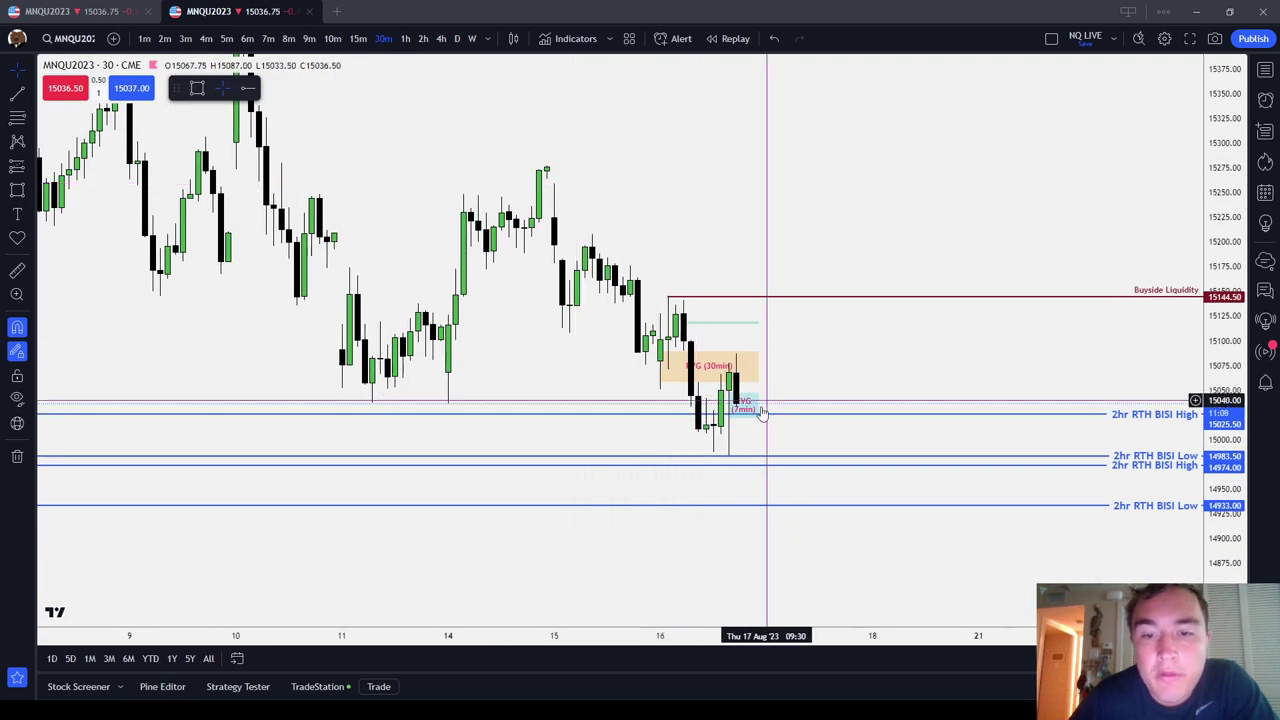